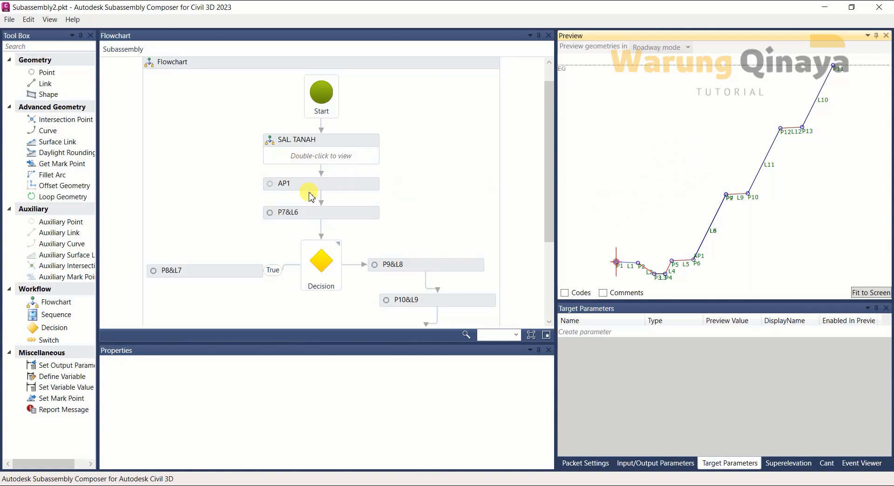
- Open the SAL. TANAH sequence and select point P1 in its flowchart
left_click(438, 161)
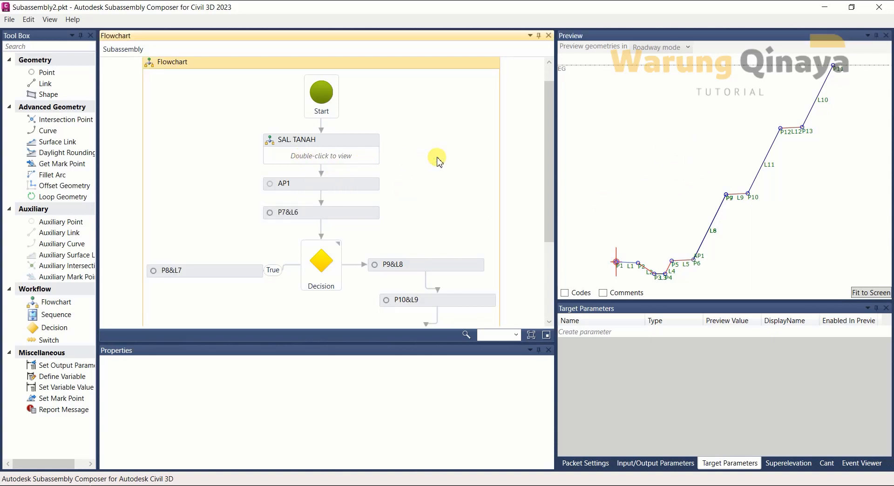
double_click(314, 158)
left_click(320, 144)
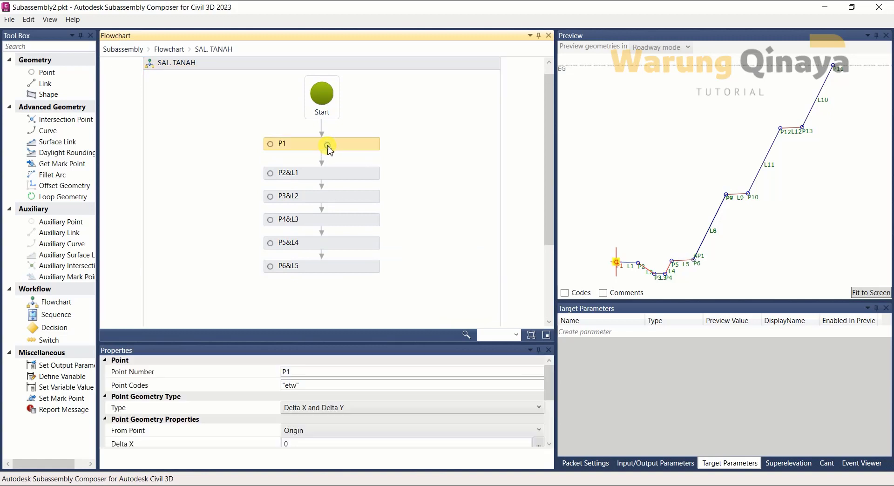
scroll(608, 271, "up", 3)
scroll(645, 286, "up", 2)
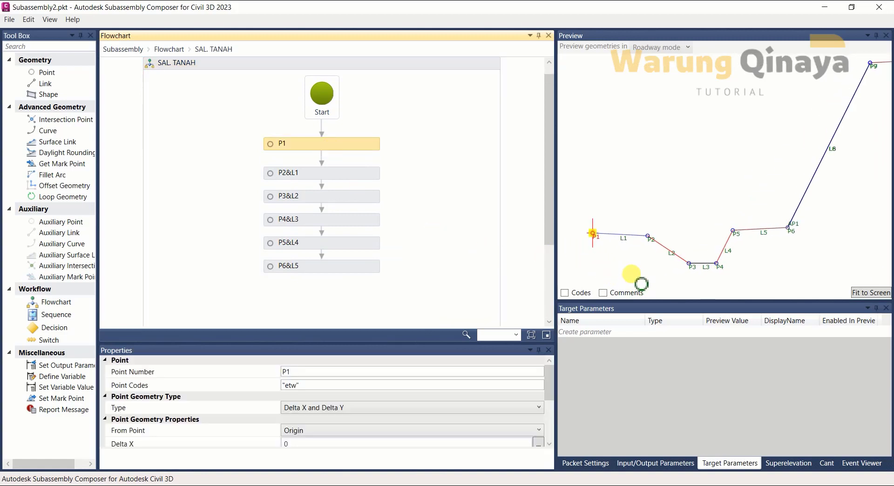
scroll(744, 202, "up", 2)
scroll(685, 242, "up", 1)
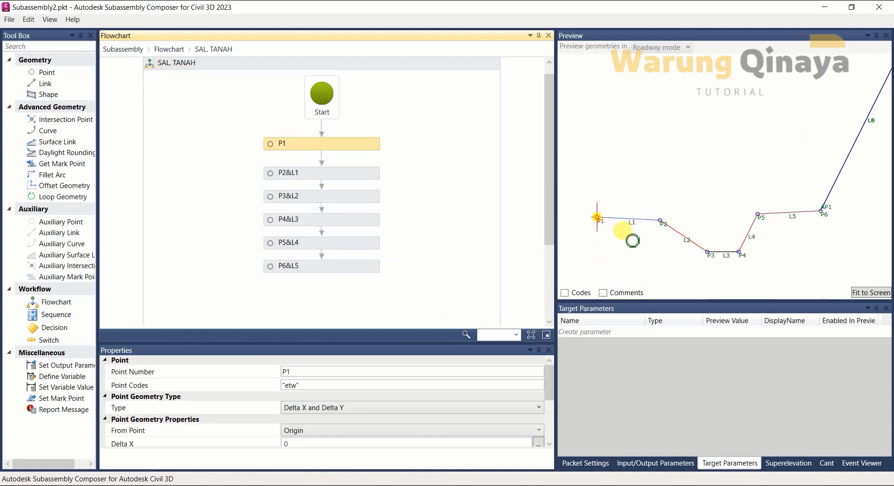
scroll(644, 235, "up", 1)
scroll(645, 234, "up", 1)
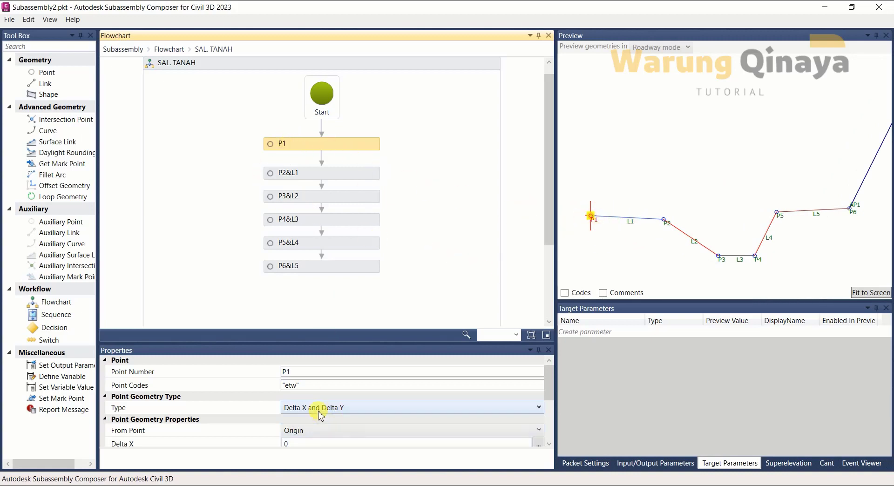
- Verify P1's Point Codes field reads etw, then select the P2&L1 element
left_click(308, 388)
double_click(309, 388)
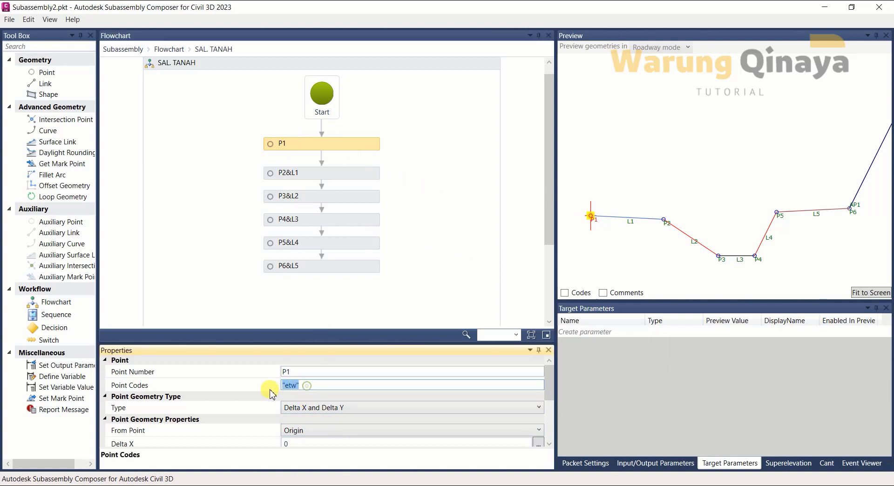
left_click(318, 386)
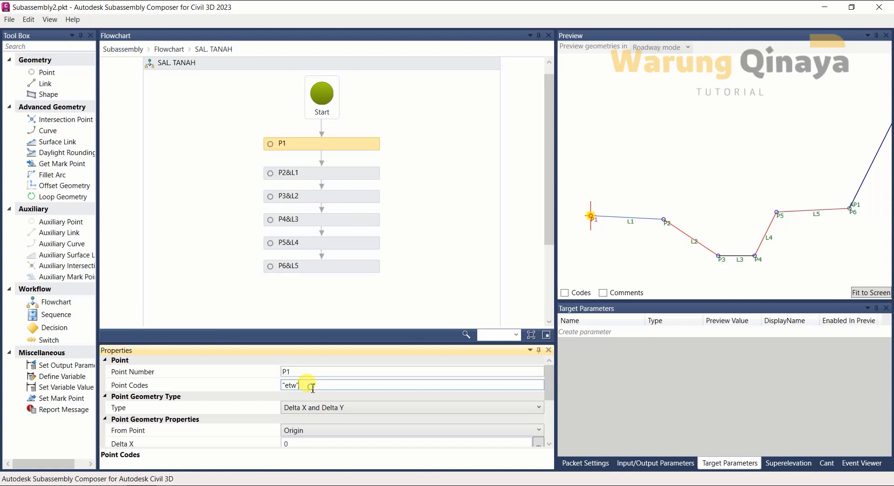
left_click(336, 180)
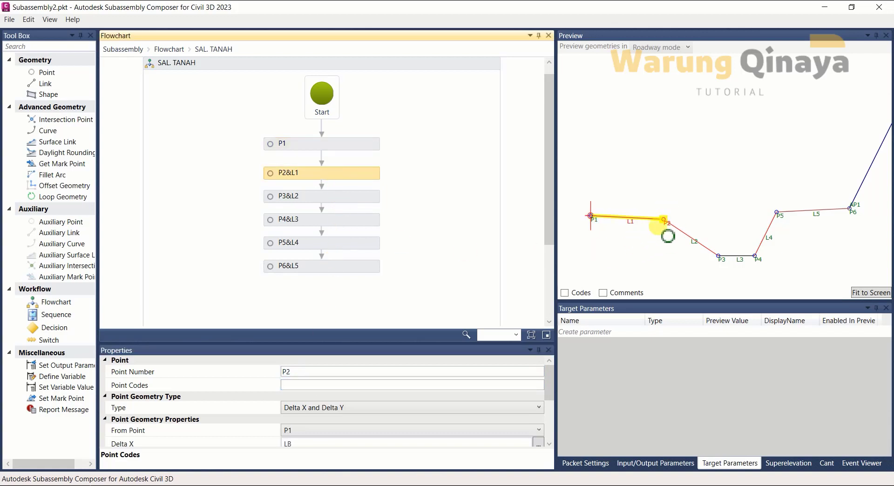
- Enter point code A for P2 and link code bahu for L1, then select P3&L2
left_click(318, 388)
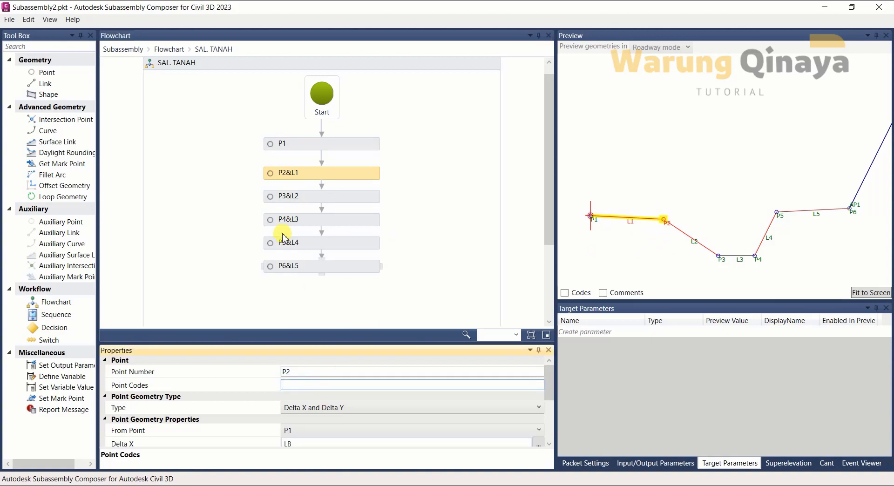
left_click(319, 145)
scroll(353, 420, "down", 5)
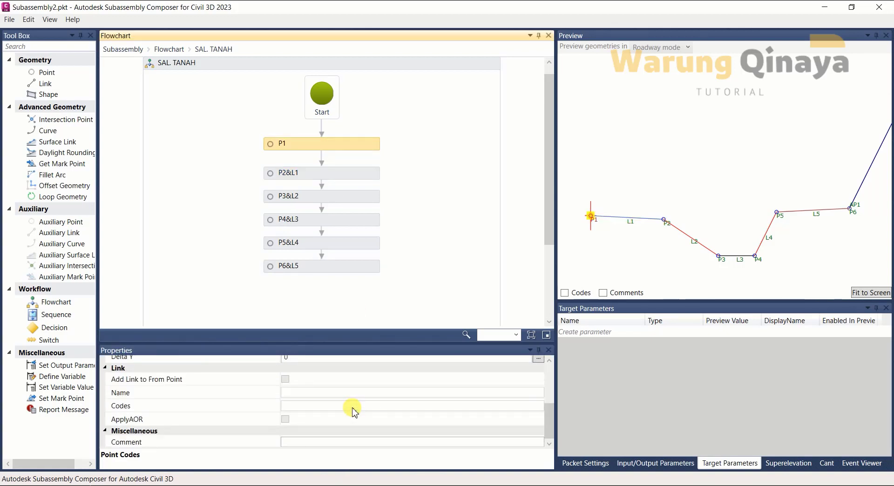
scroll(353, 410, "up", 5)
left_click(342, 178)
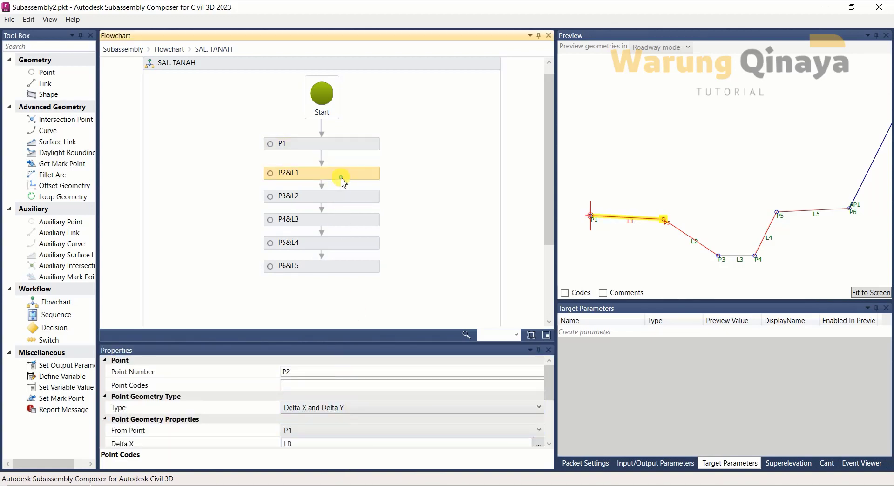
left_click(333, 387)
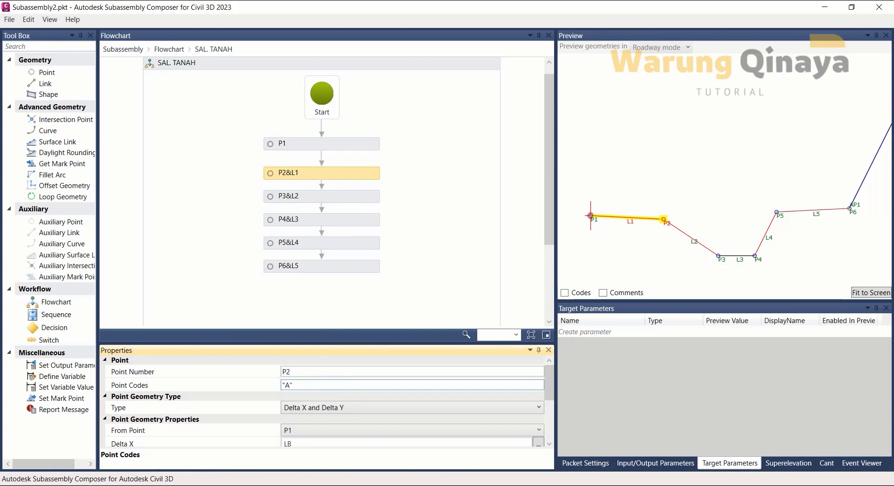
scroll(326, 400, "down", 3)
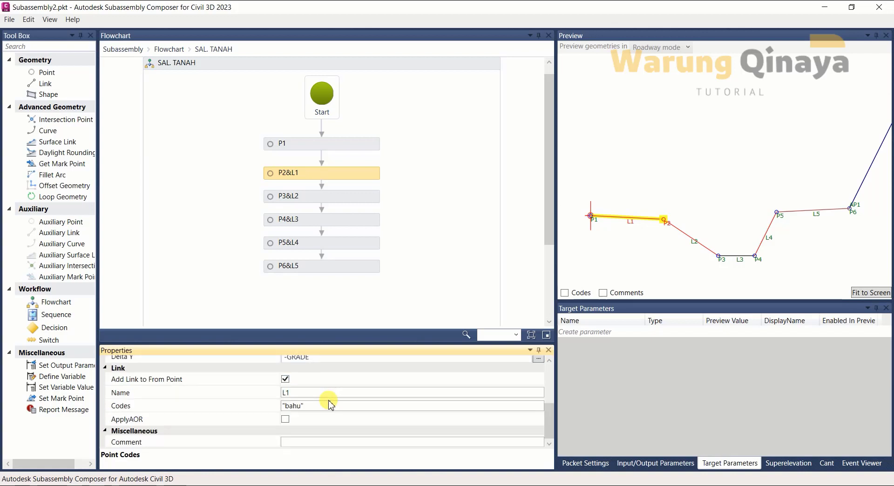
left_click(337, 405)
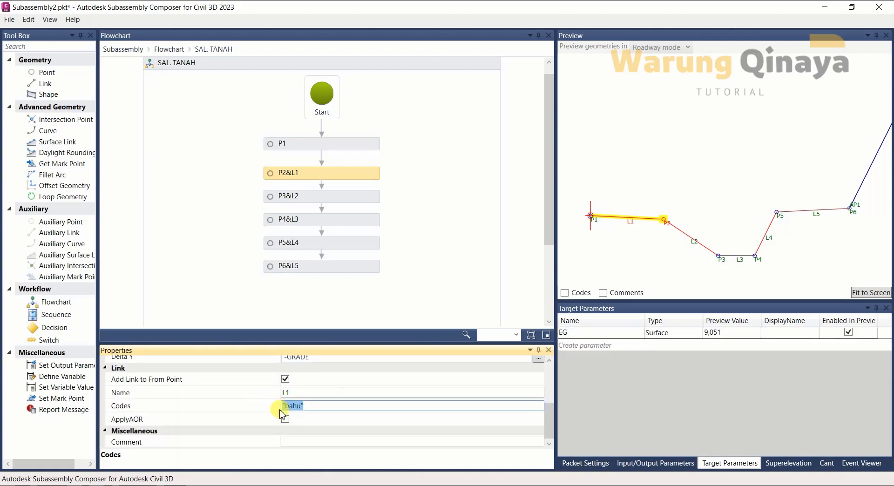
double_click(294, 406)
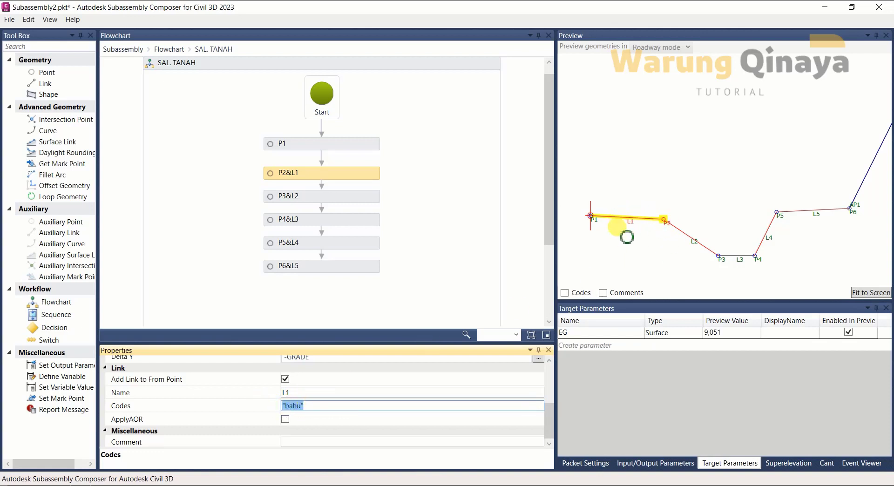
left_click(298, 196)
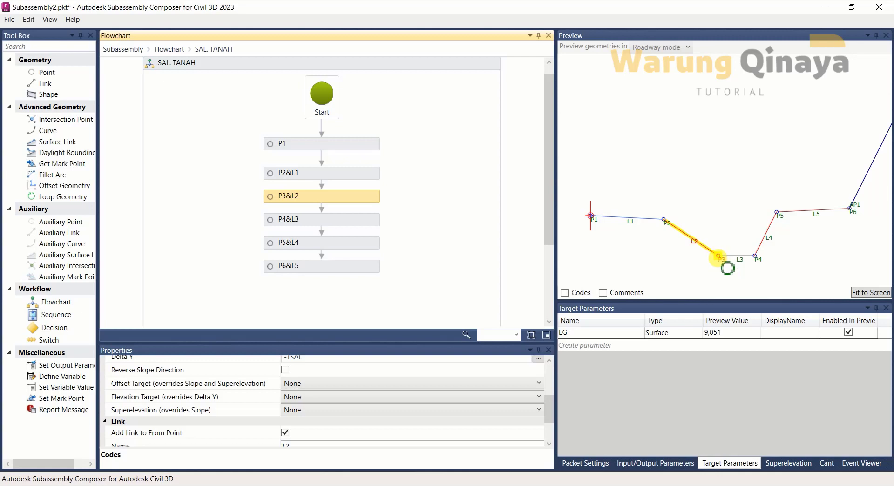
- Enter the point code B for P3
scroll(367, 426, "up", 2)
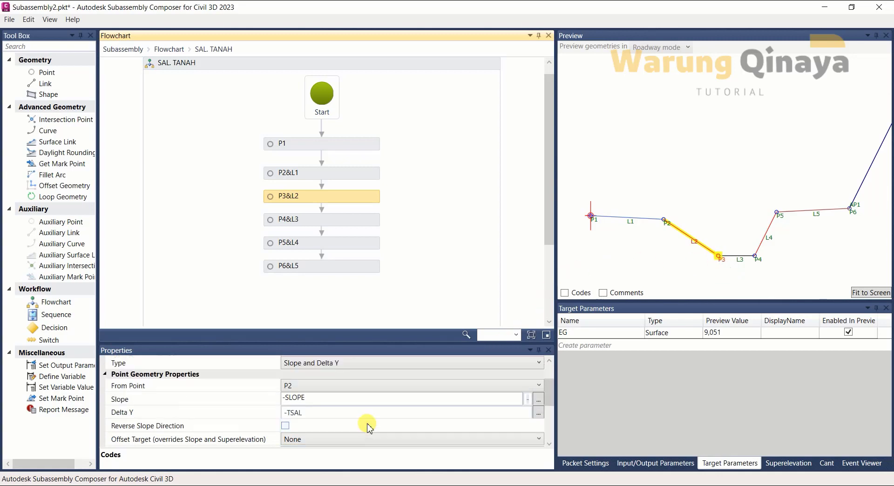
scroll(367, 426, "up", 2)
left_click(315, 383)
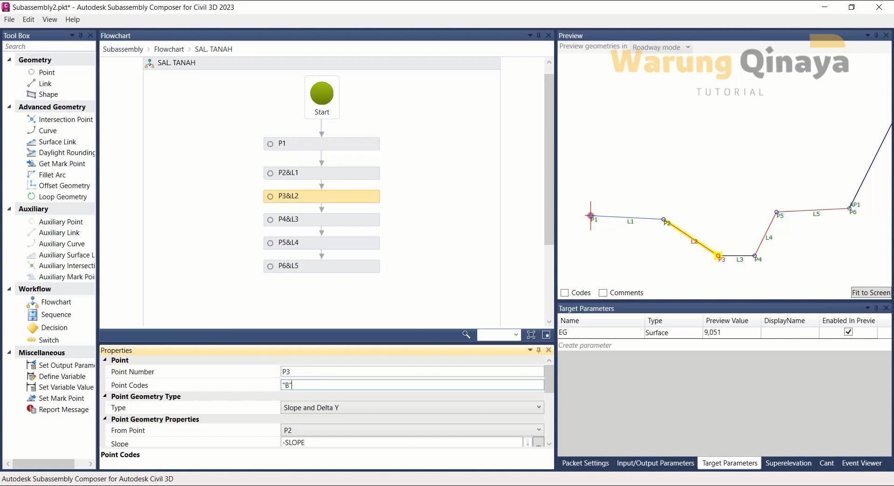
scroll(295, 395, "down", 1)
scroll(299, 399, "down", 2)
scroll(307, 405, "up", 1)
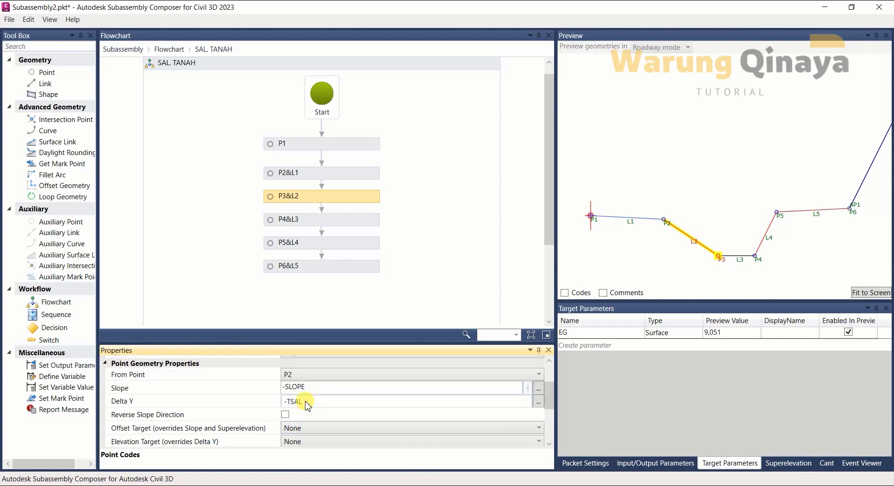
- Set link L2's code to slope, then select the P4&L3 element
left_click(308, 404)
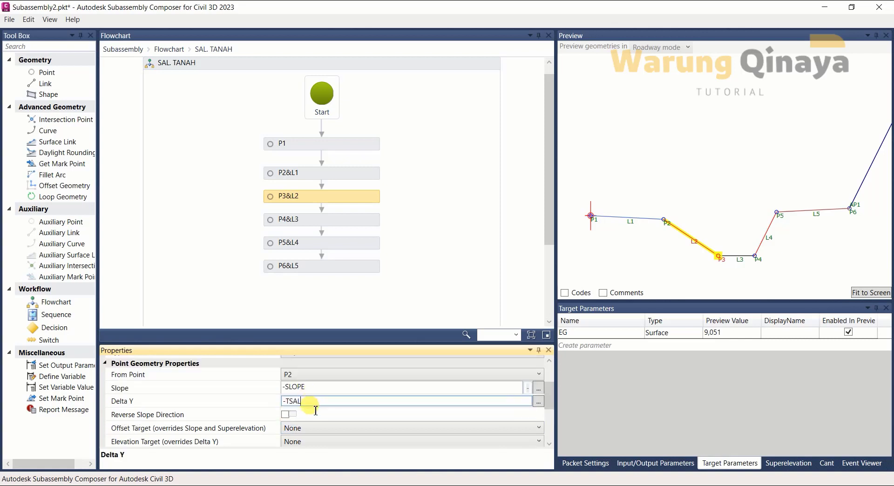
scroll(314, 428, "down", 2)
scroll(328, 422, "down", 2)
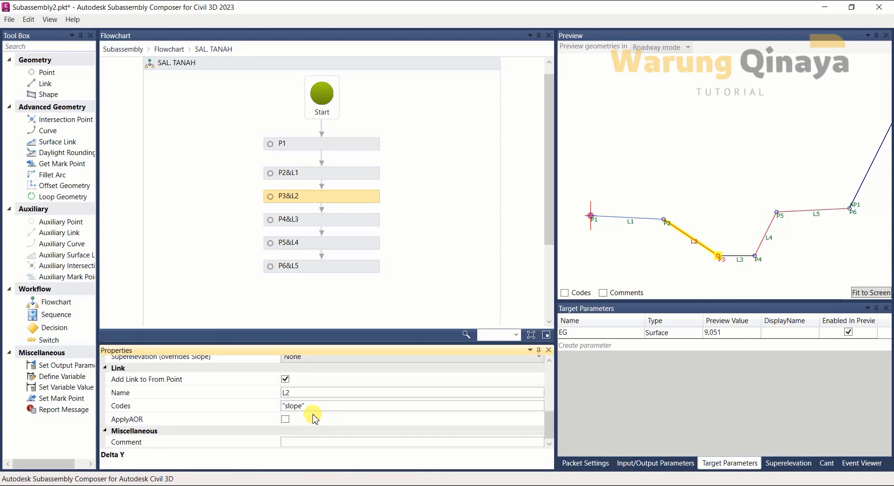
left_click(319, 404)
left_click_drag(314, 406, 286, 406)
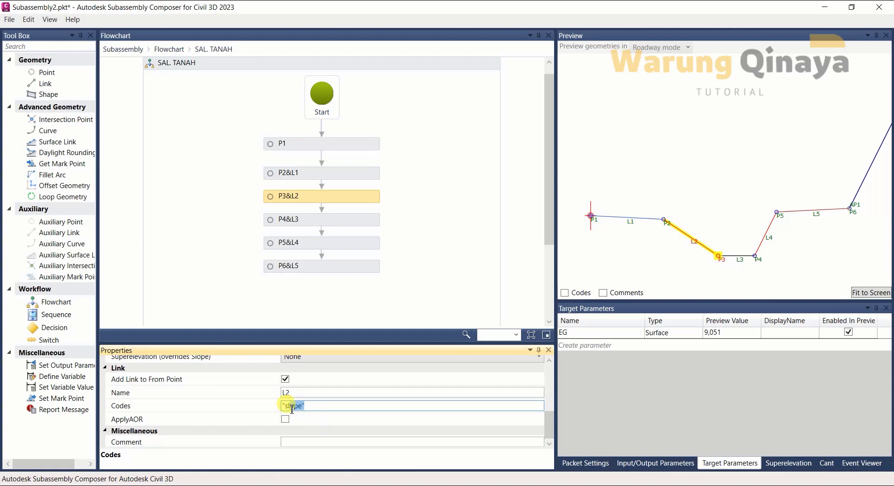
left_click_drag(312, 405, 285, 406)
left_click(315, 407)
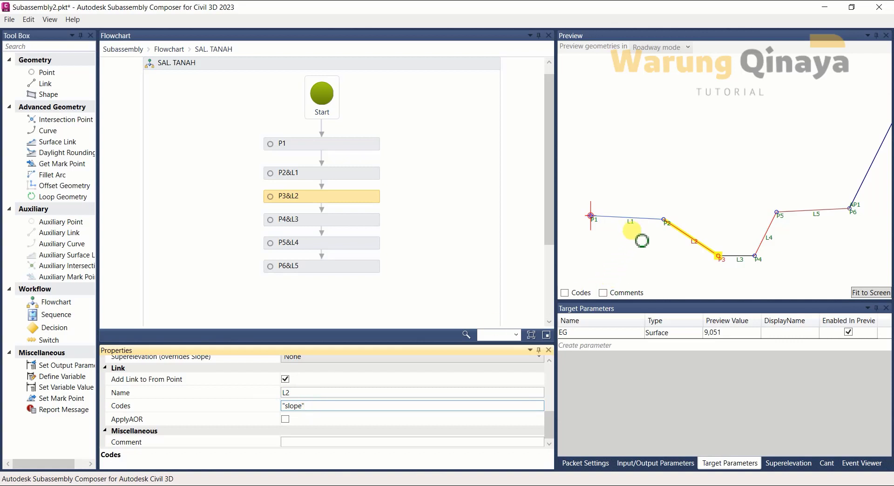
left_click(320, 223)
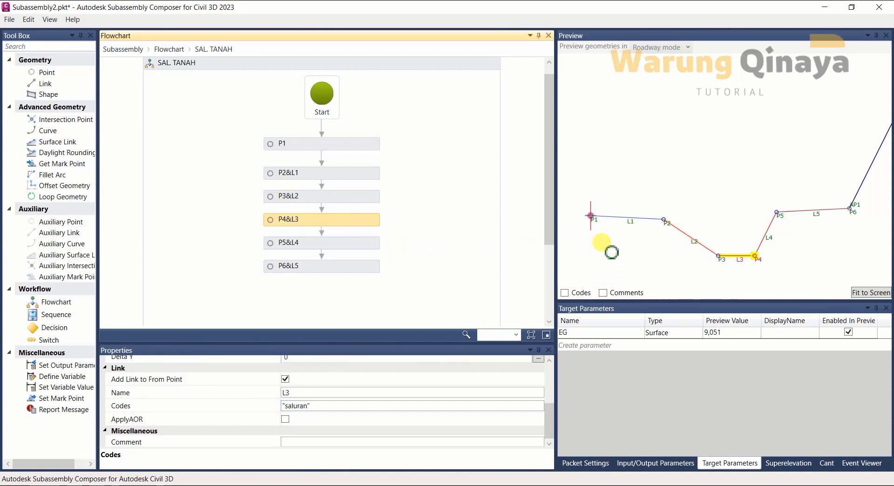
- Give point P4 the code "C"
scroll(329, 410, "up", 3)
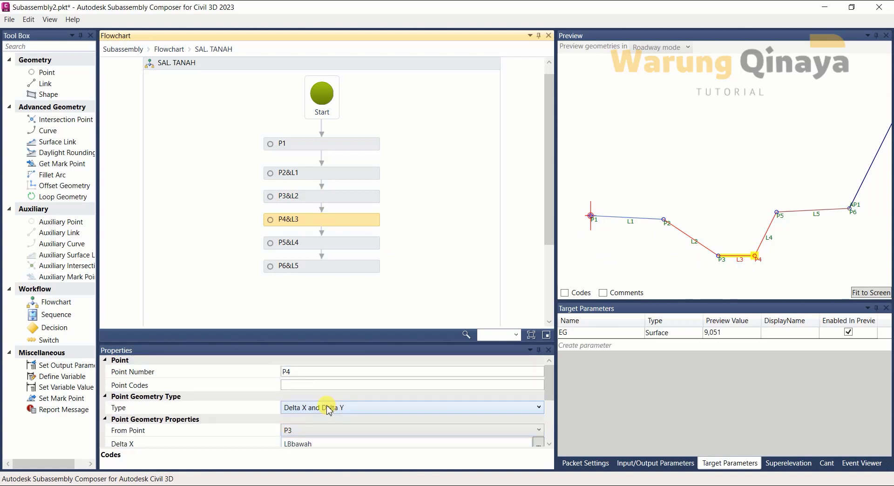
left_click(319, 384)
type("\"C")
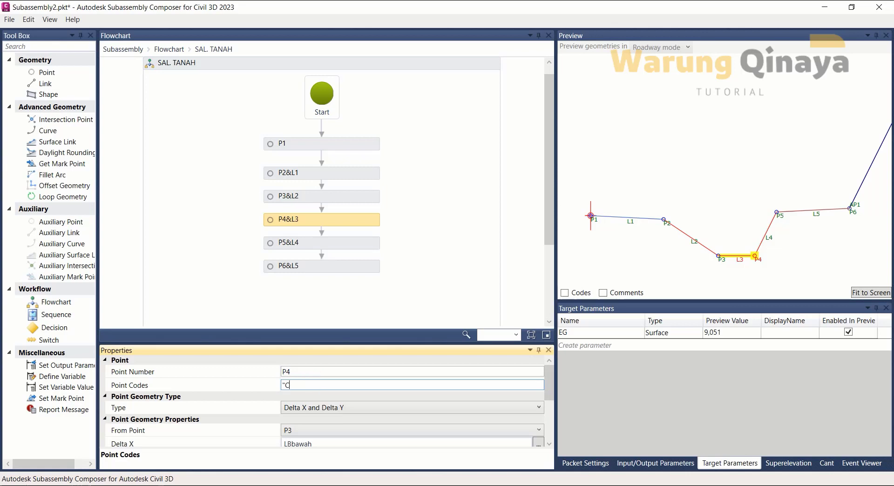
type("\"")
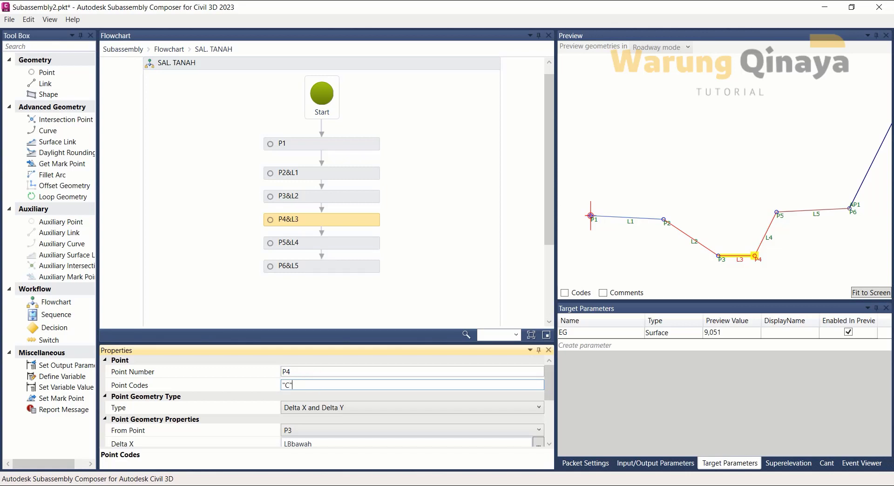
scroll(331, 429, "down", 3)
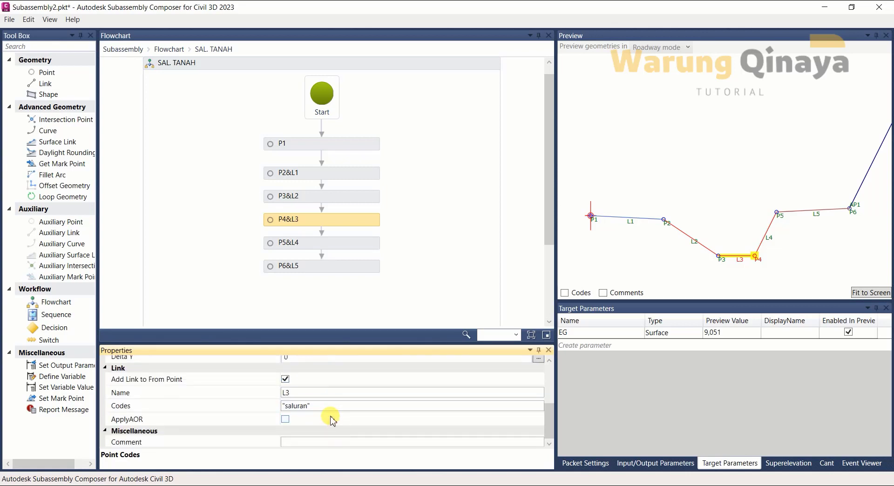
- Replace link L3's saluran code with "datum"
left_click(326, 406)
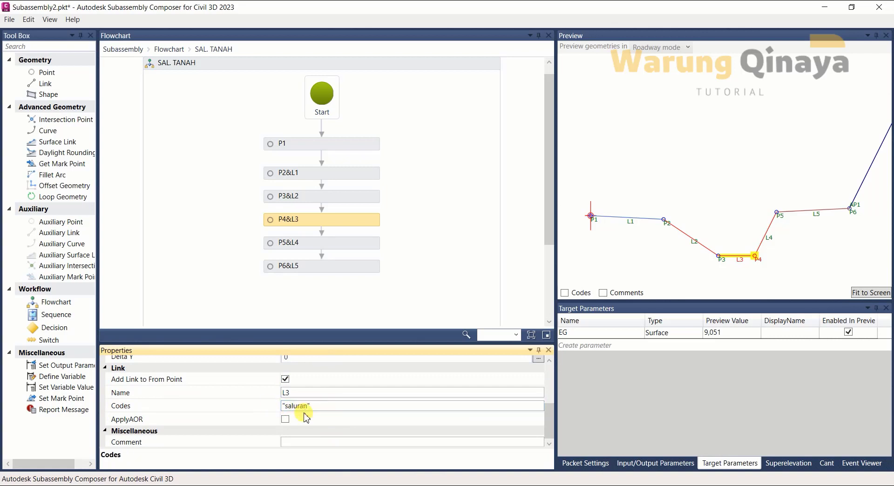
key("Return")
left_click(318, 407)
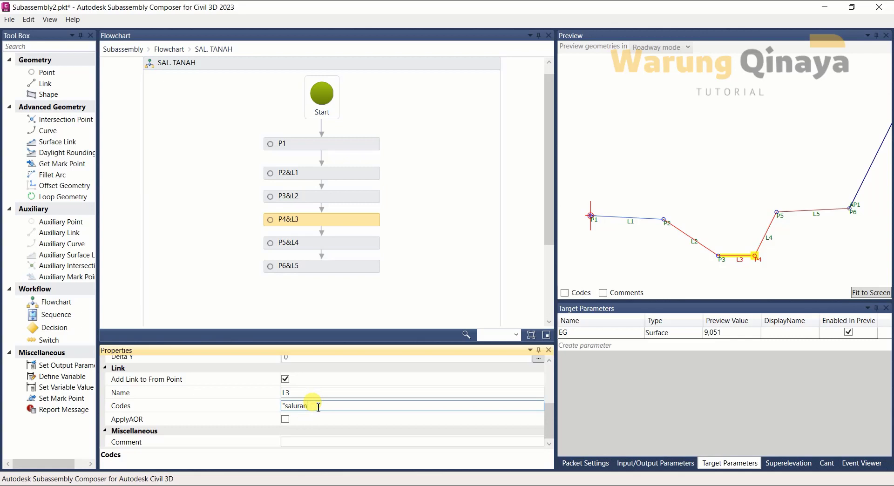
key("BackSpace")
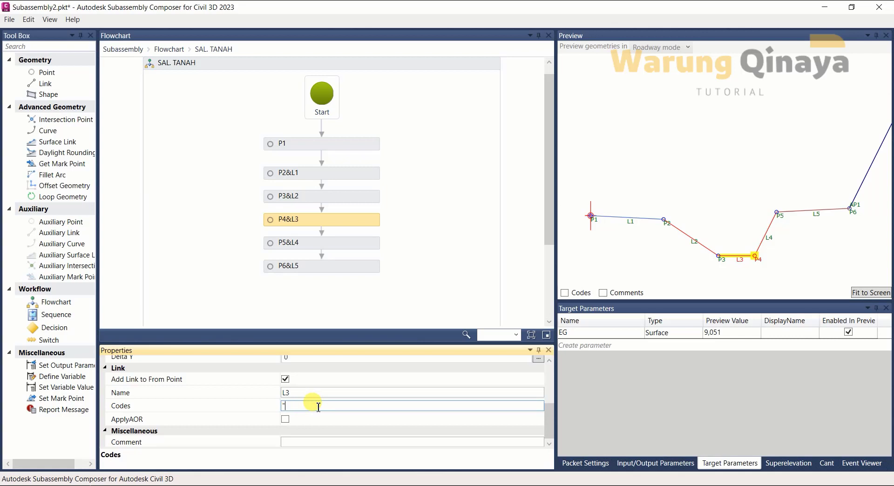
type("datu")
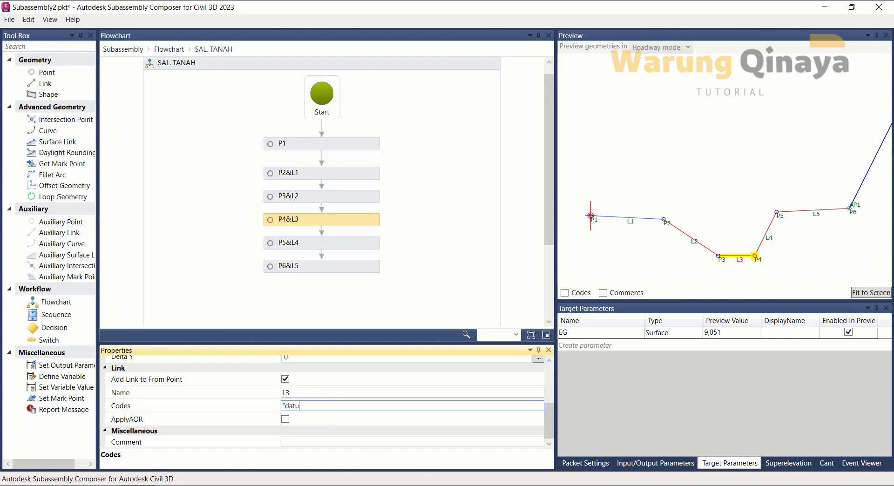
type("m")
- Select P5&L4, enter point code "D" and confirm link L4 reads "slope"
left_click(336, 242)
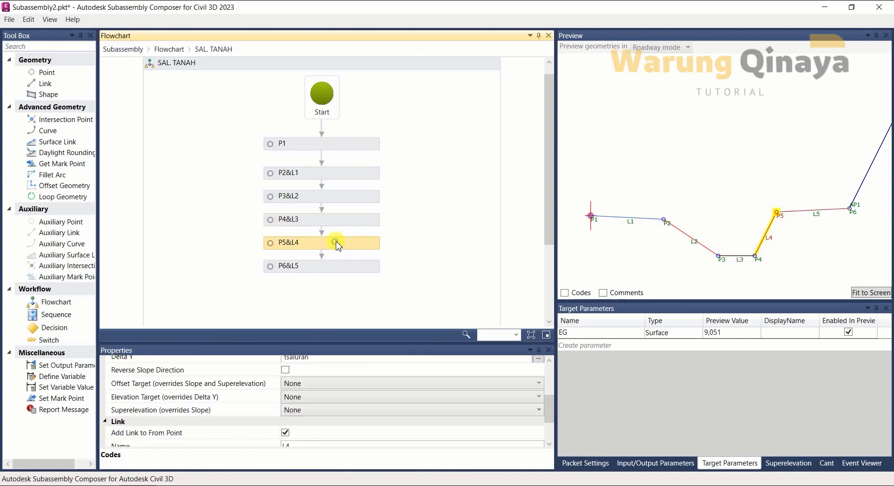
scroll(326, 380, "up", 1)
scroll(326, 380, "up", 1)
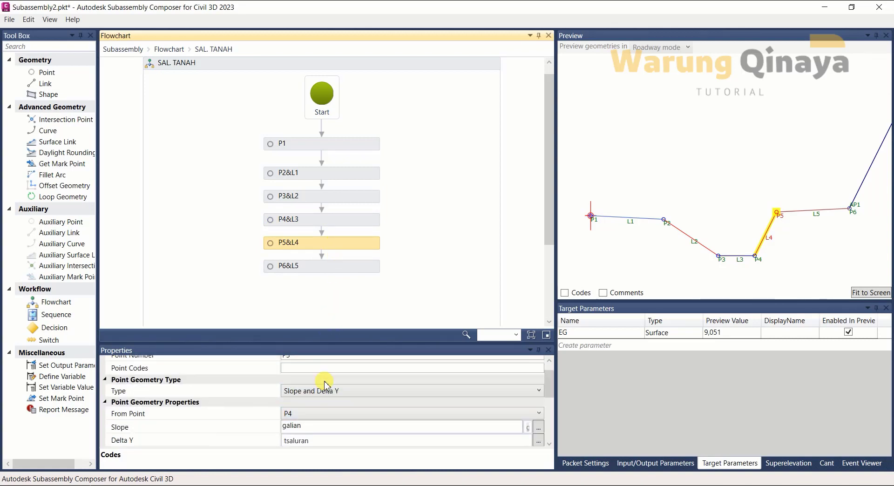
scroll(326, 380, "up", 1)
left_click(326, 384)
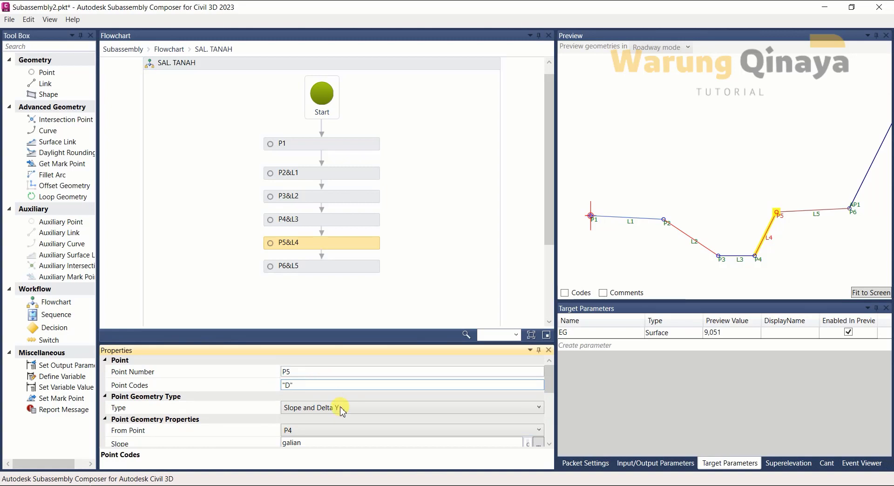
scroll(348, 418, "down", 3)
scroll(345, 418, "down", 1)
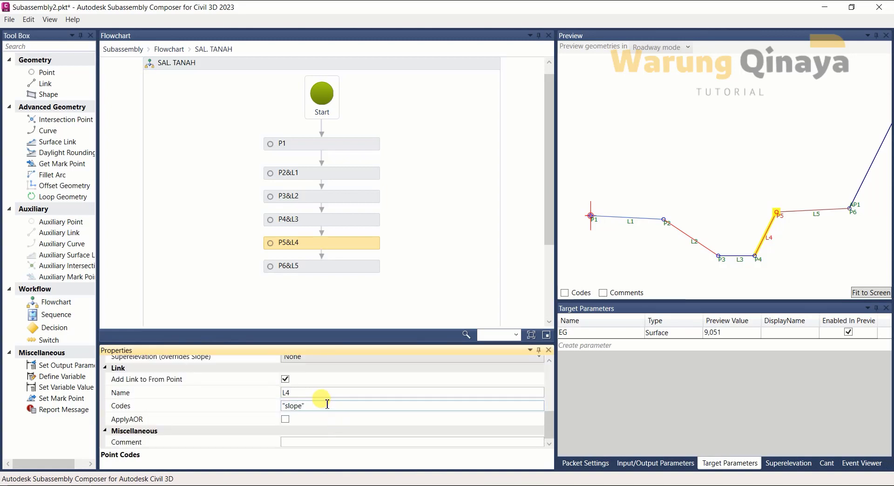
left_click(327, 406)
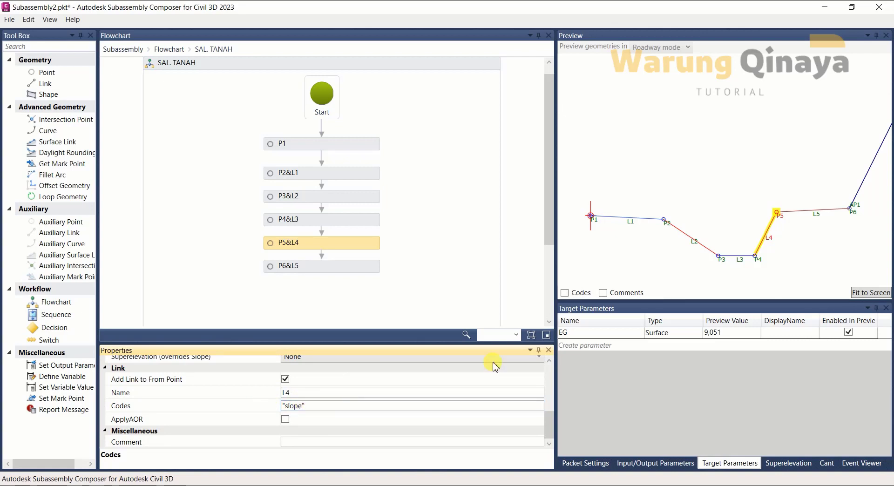
- Select P6&L5, enter point code "E" and confirm link L5 reads "bench"
left_click(337, 267)
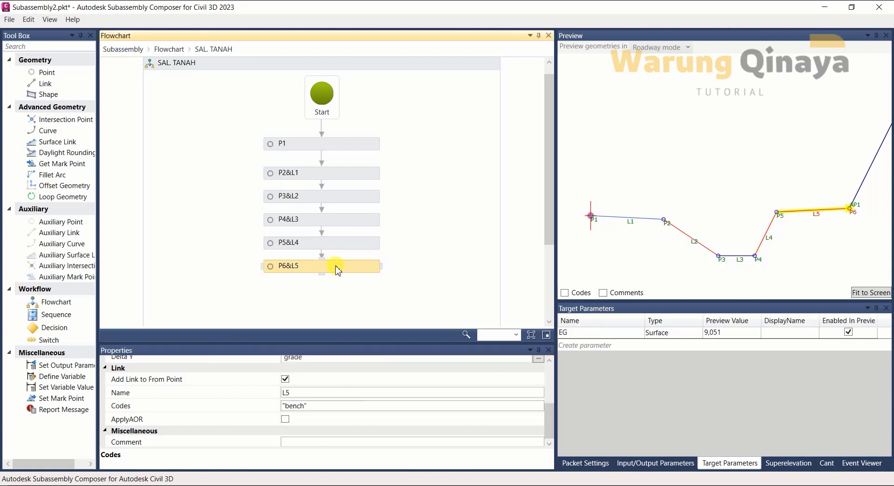
left_click(329, 386)
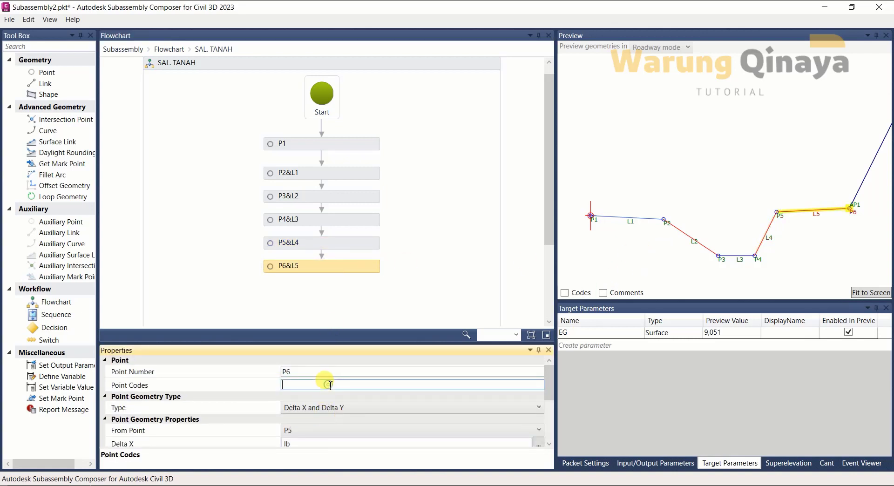
type("\"e")
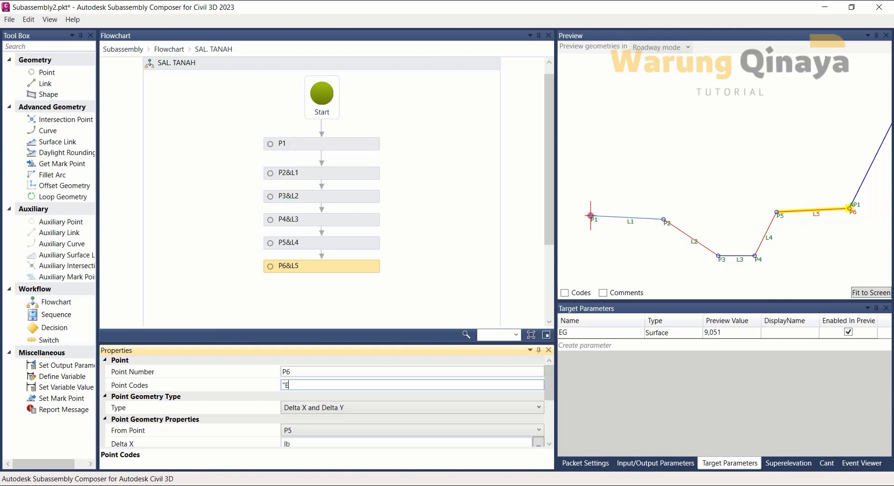
scroll(333, 403, "down", 3)
scroll(338, 412, "down", 1)
left_click(337, 406)
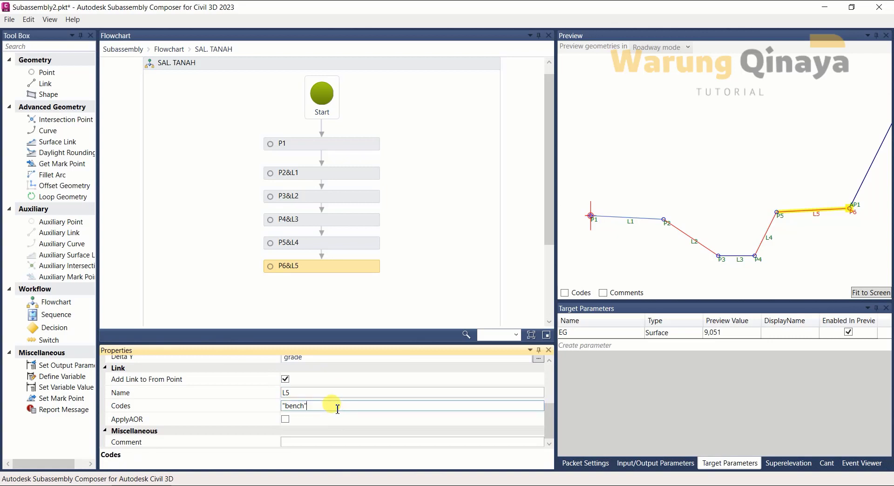
left_click_drag(311, 407, 285, 406)
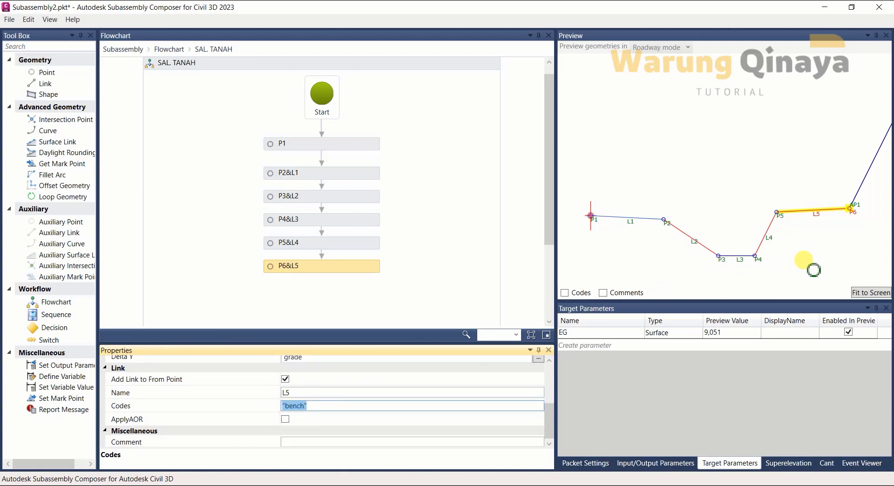
- Zoom the Preview panel to review the full subassembly profile
left_click(824, 210)
scroll(824, 210, "down", 3)
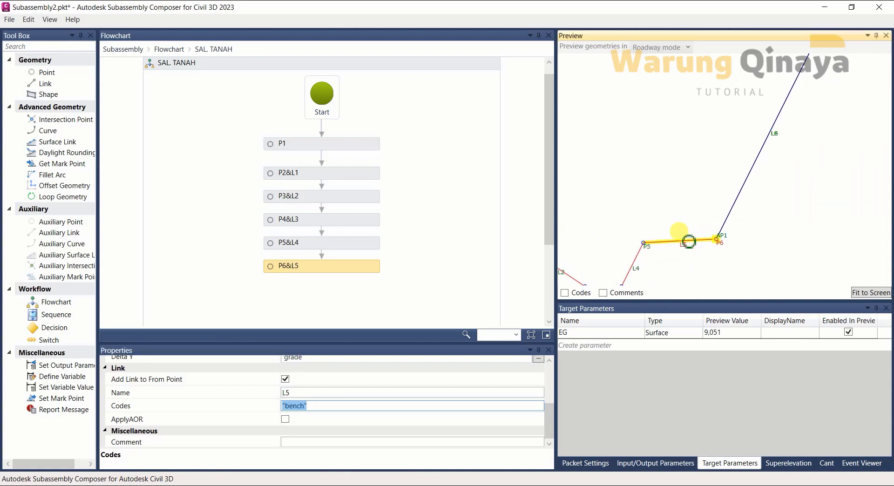
scroll(780, 182, "down", 3)
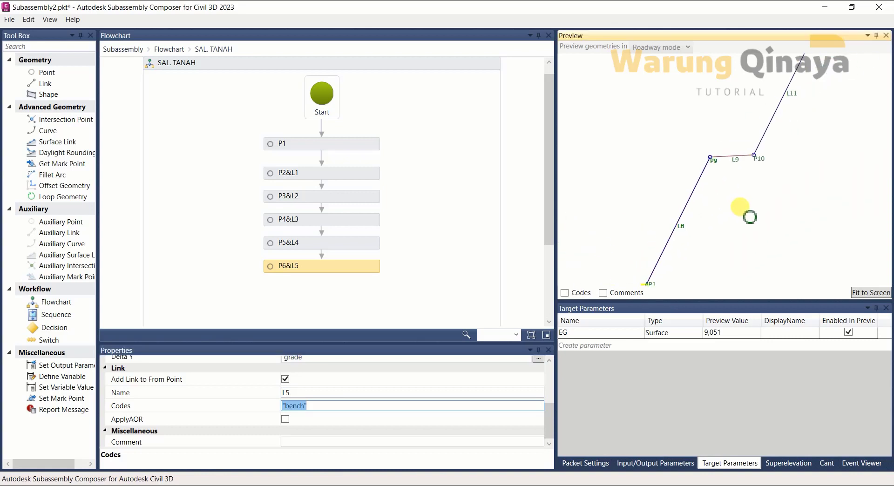
scroll(721, 207, "up", 2)
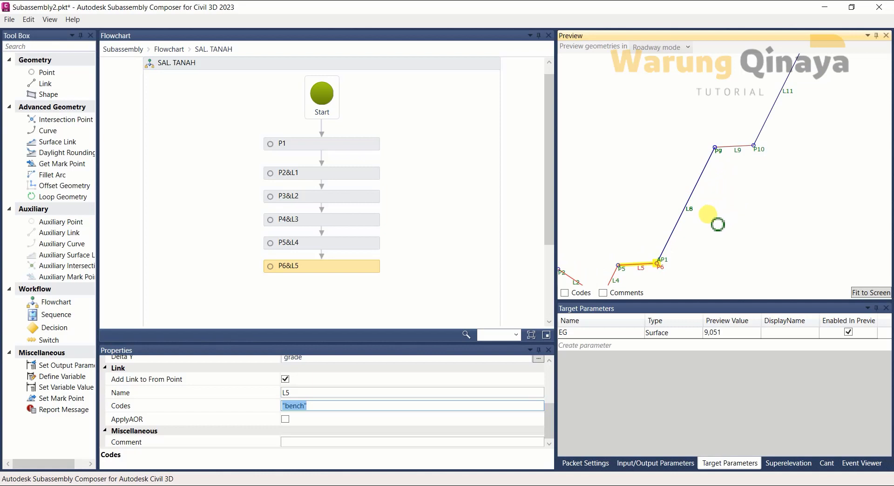
- Return to the main flowchart, check AP1, and start editing P7&L6's point code
left_click(222, 186)
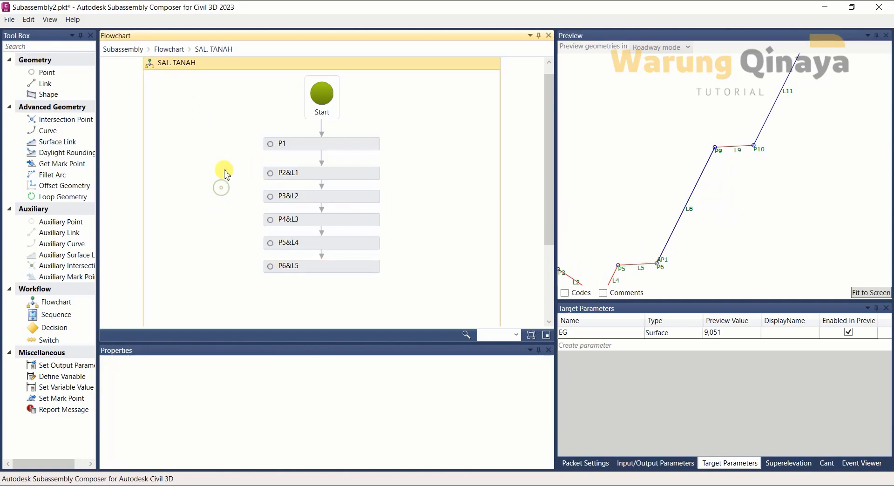
left_click(170, 50)
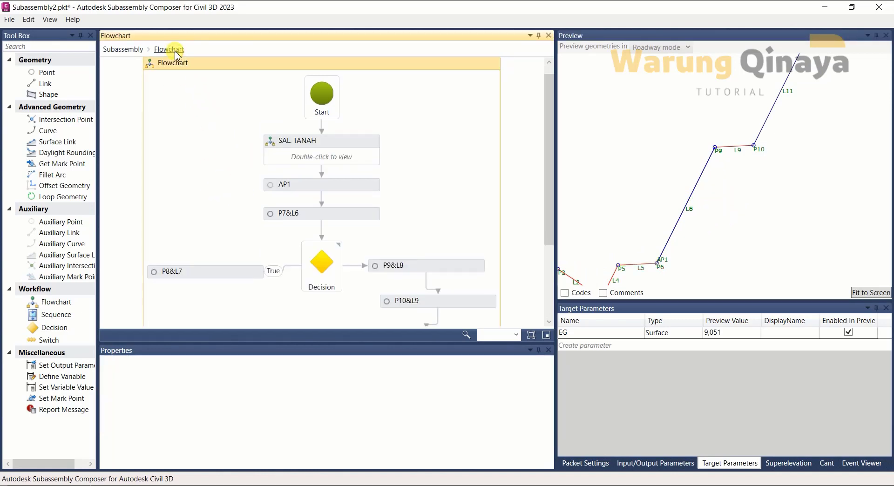
left_click(309, 186)
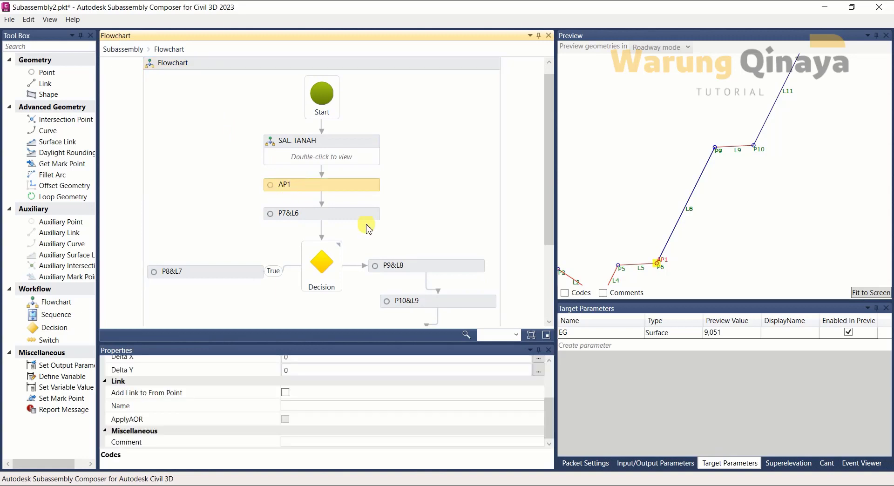
scroll(668, 280, "up", 2)
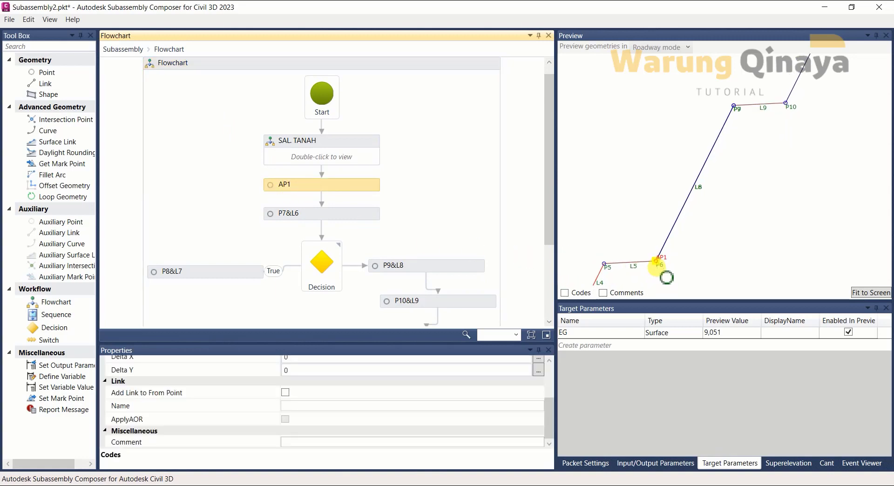
scroll(399, 378, "up", 3)
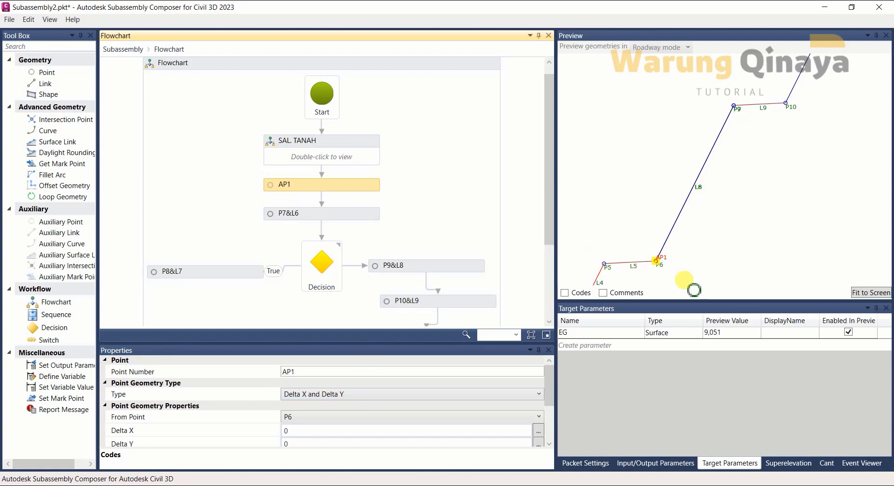
scroll(678, 266, "up", 2)
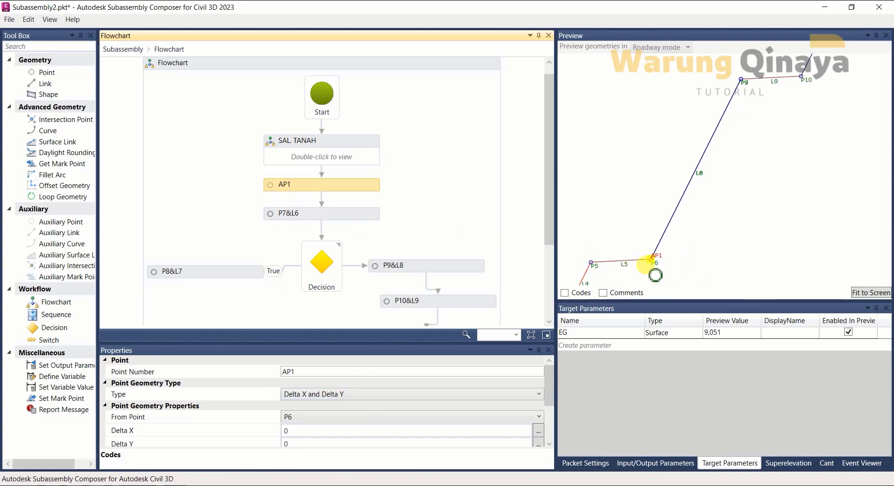
left_click(314, 216)
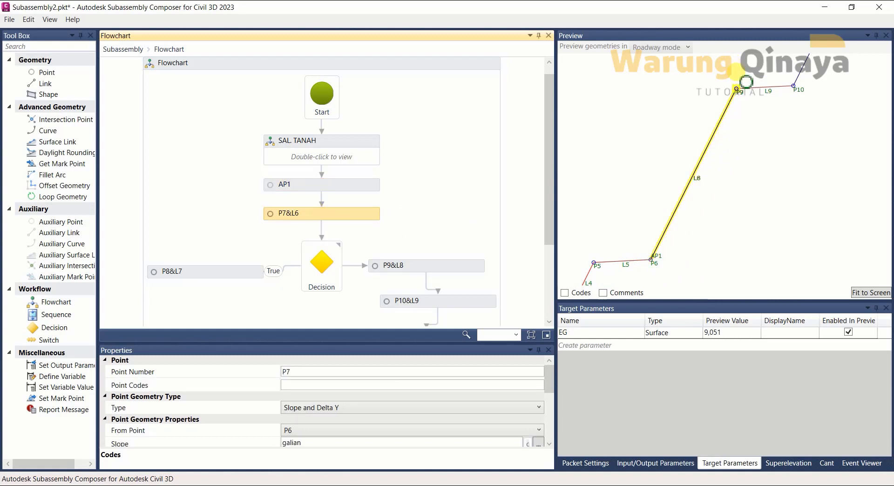
left_click(377, 384)
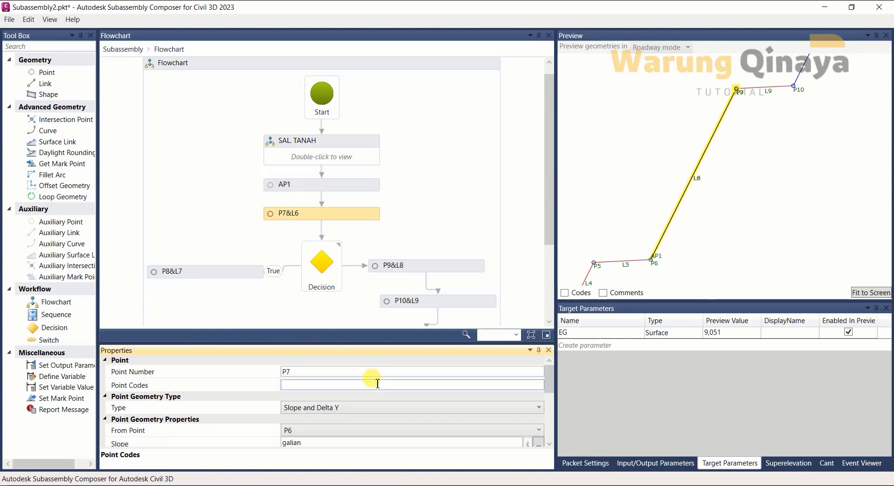
- Reopen SAL. TANAH to confirm P6 is coded "E", then reselect P7&L6
double_click(333, 160)
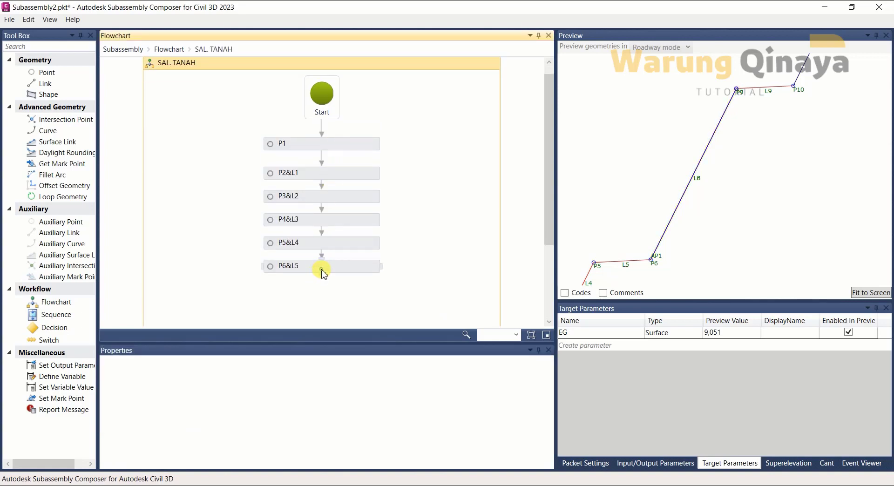
left_click(321, 270)
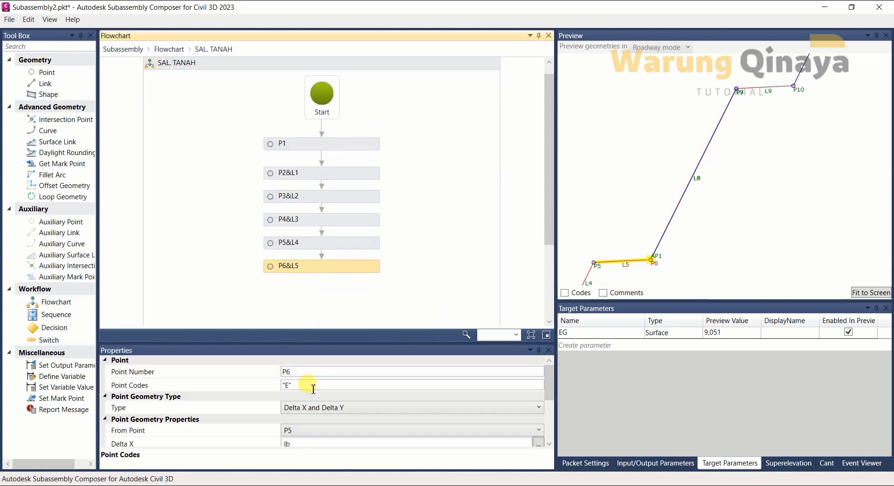
left_click(162, 50)
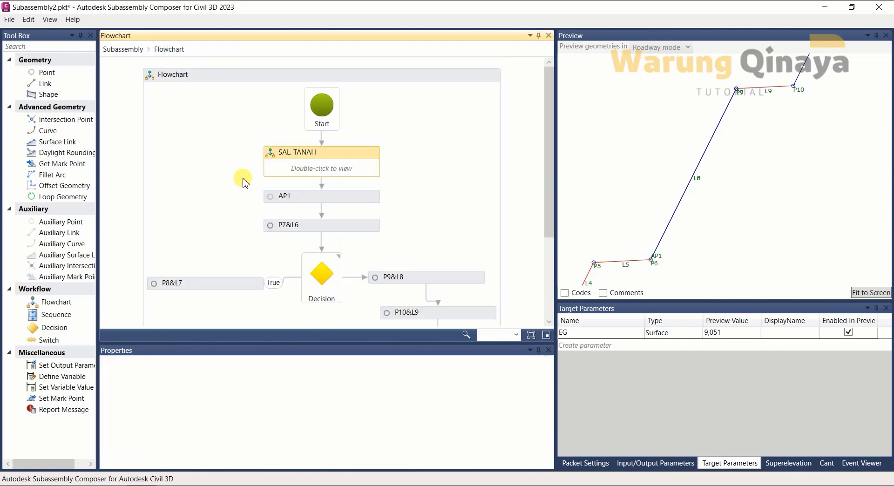
left_click(307, 225)
- Enter the point code "F" for P7 in the P7&L6 element
left_click(326, 384)
type("\"")
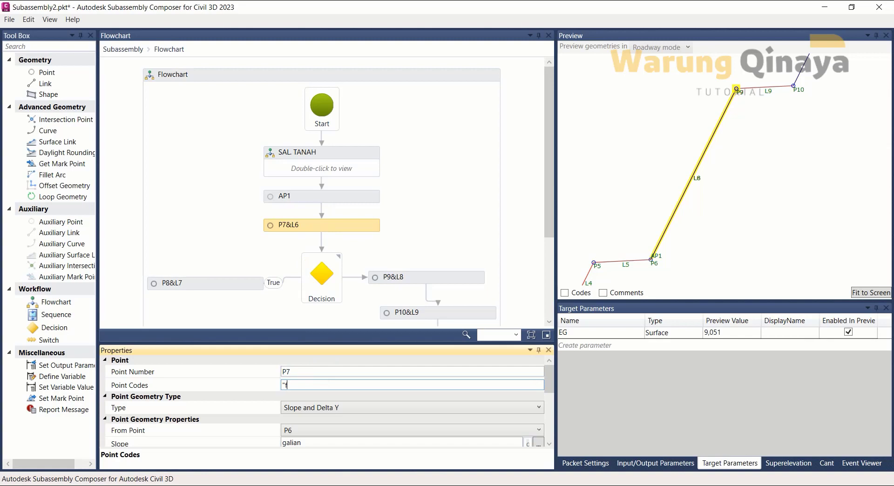
type("P")
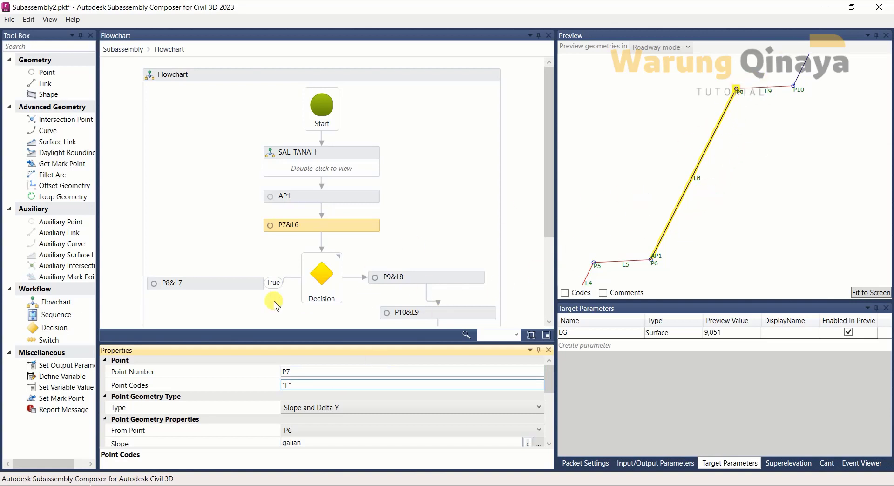
scroll(392, 200, "down", 4)
scroll(393, 202, "up", 3)
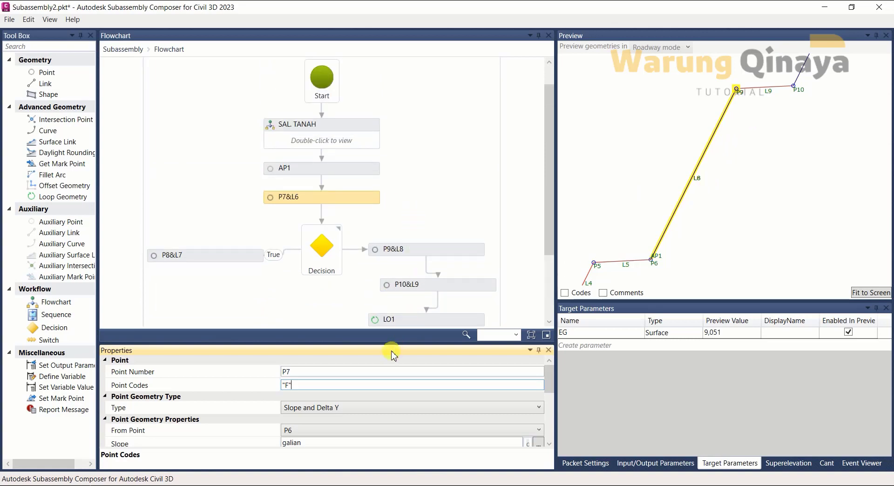
- Enter the codes "datum","top" for link L6
left_click(323, 386)
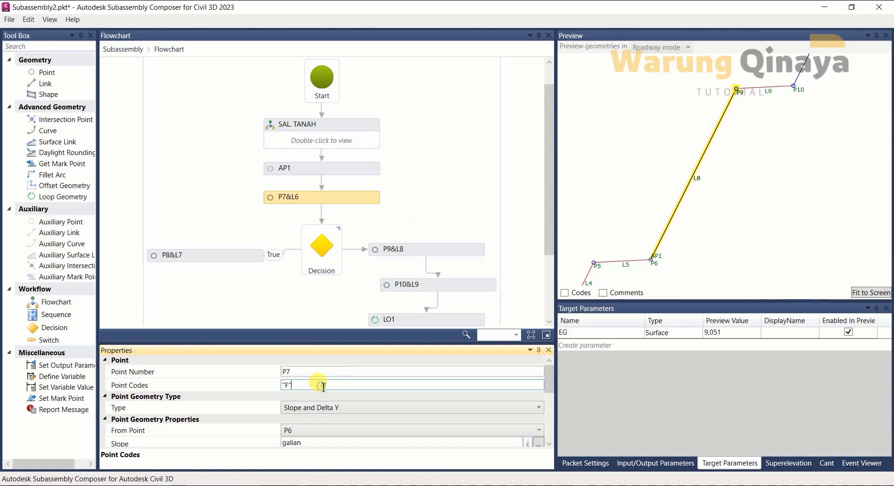
scroll(321, 417, "down", 3)
scroll(322, 418, "down", 2)
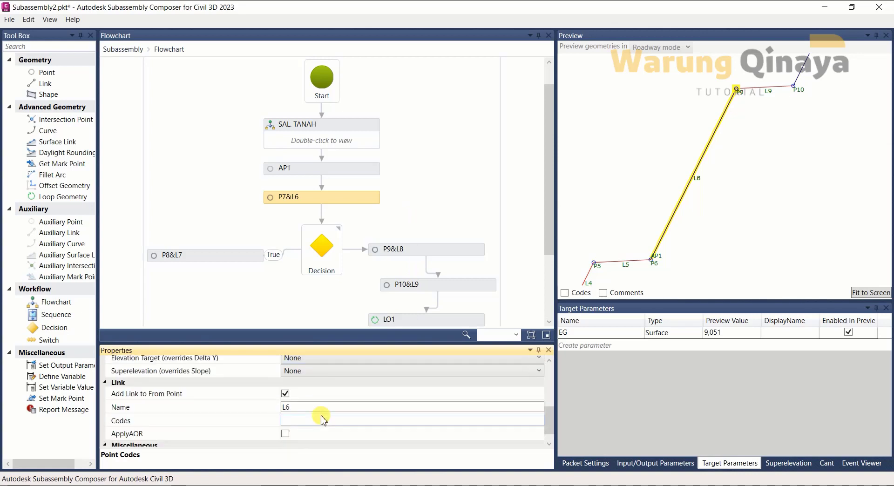
scroll(324, 419, "down", 1)
left_click(325, 409)
type("\"")
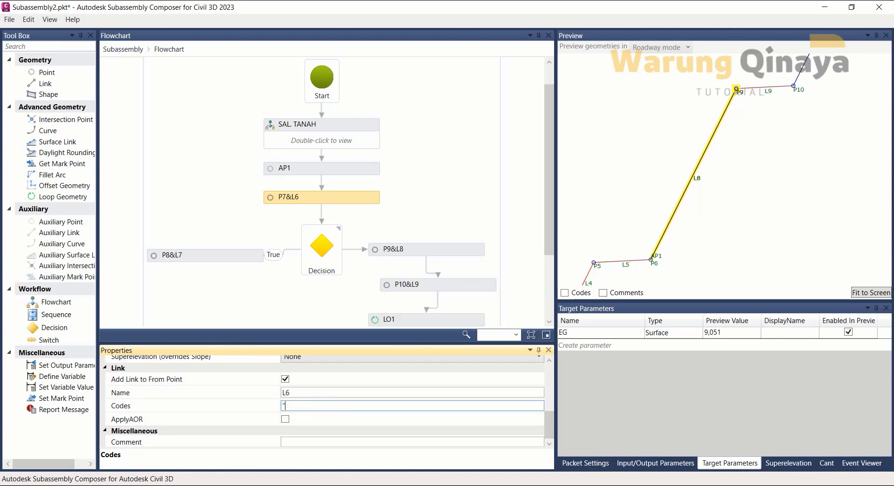
type("datum\",")
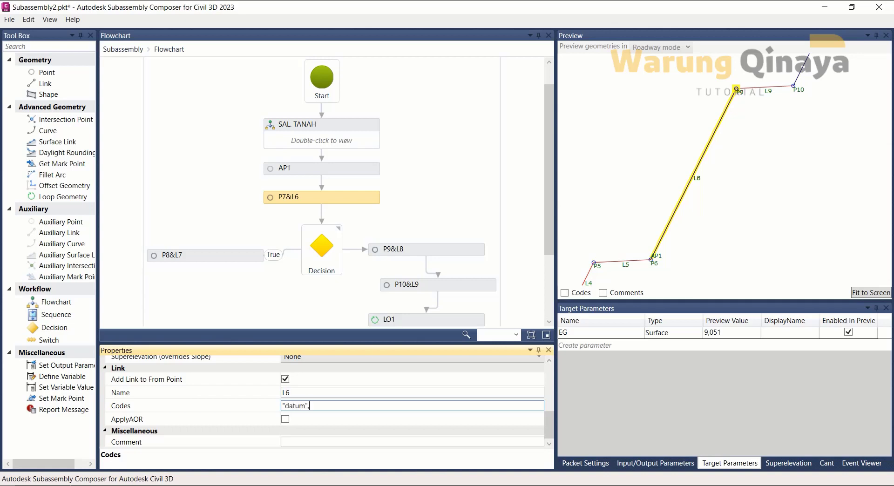
type("\"top")
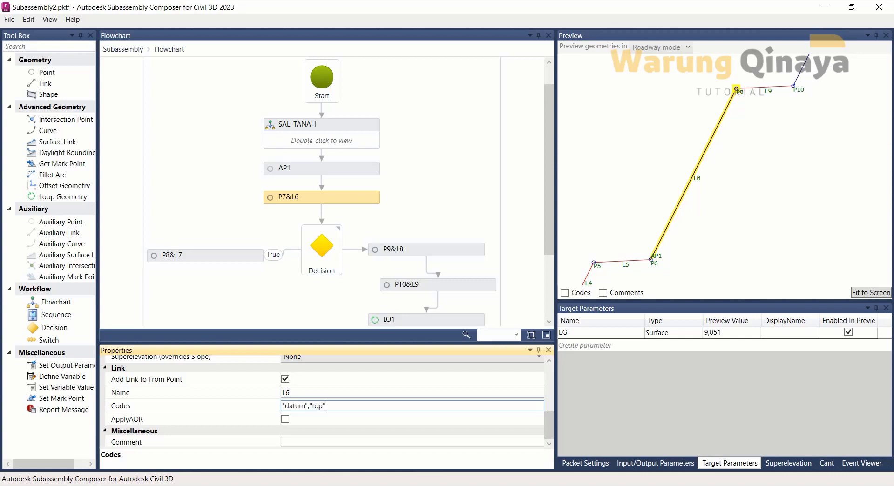
- Copy L6's "datum","top" code list to the clipboard
left_click_drag(328, 406, 285, 407)
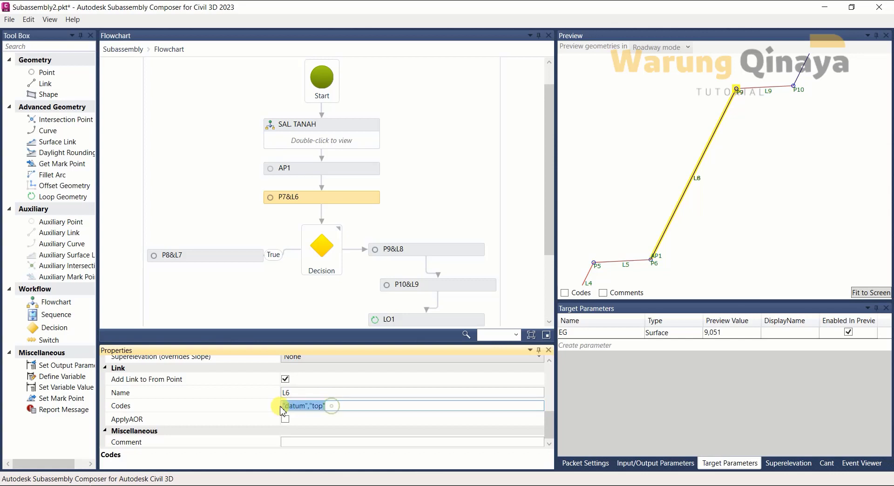
right_click(289, 410)
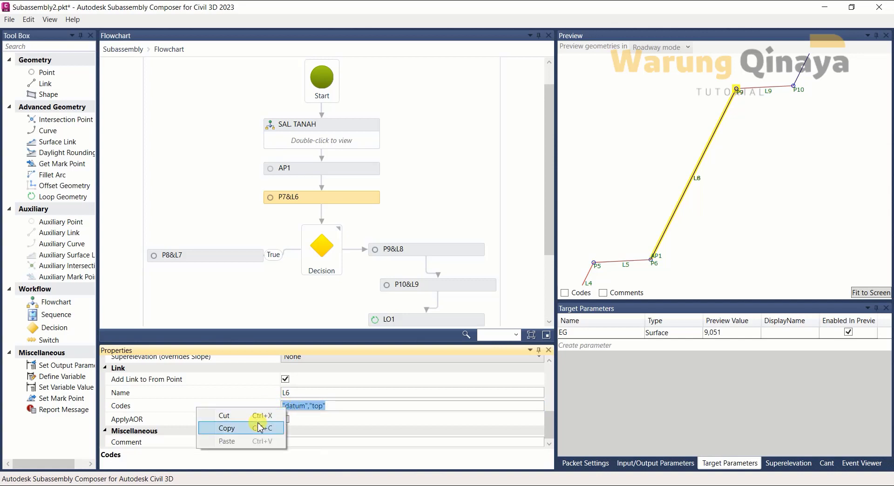
left_click(232, 427)
left_click(328, 406)
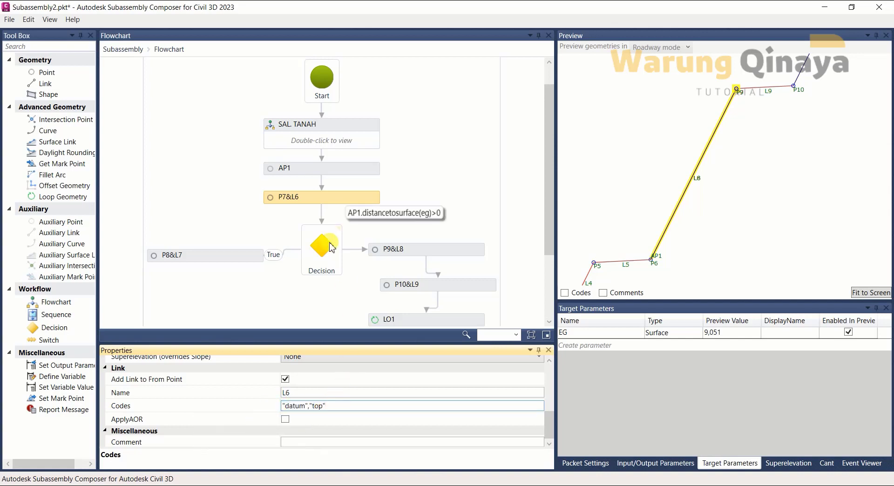
- Select P8&L7 and give point P8 the code "G"
left_click(218, 261)
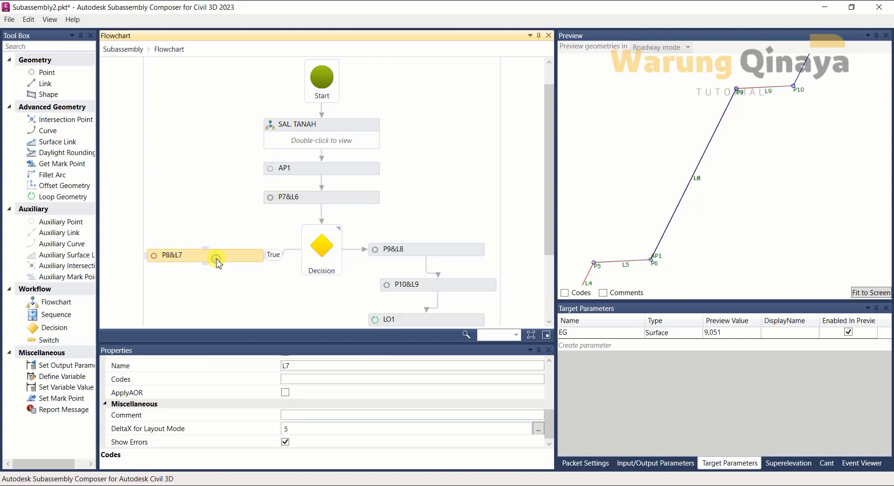
scroll(337, 404, "up", 3)
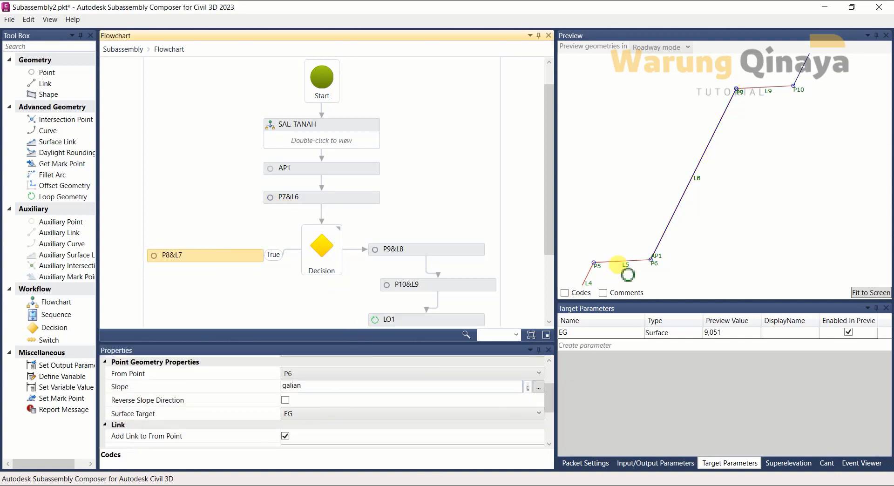
scroll(635, 251, "down", 1)
scroll(637, 256, "down", 2)
scroll(638, 259, "down", 1)
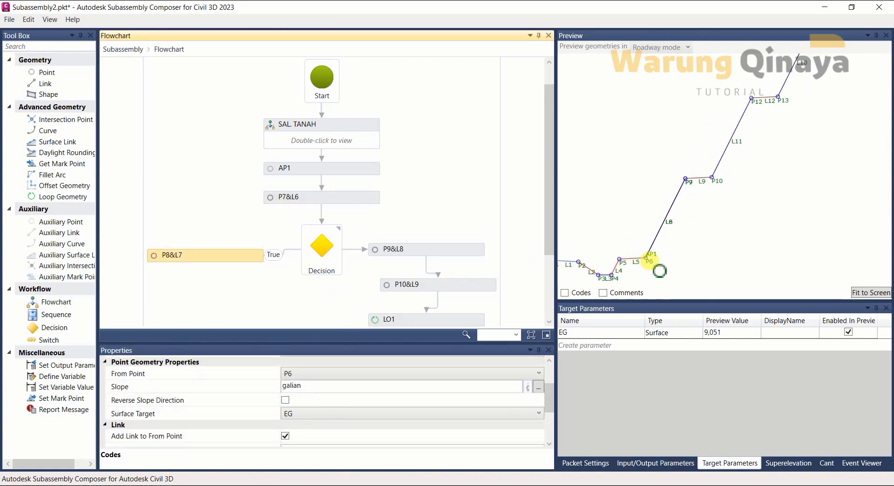
scroll(659, 265, "up", 1)
scroll(658, 263, "up", 1)
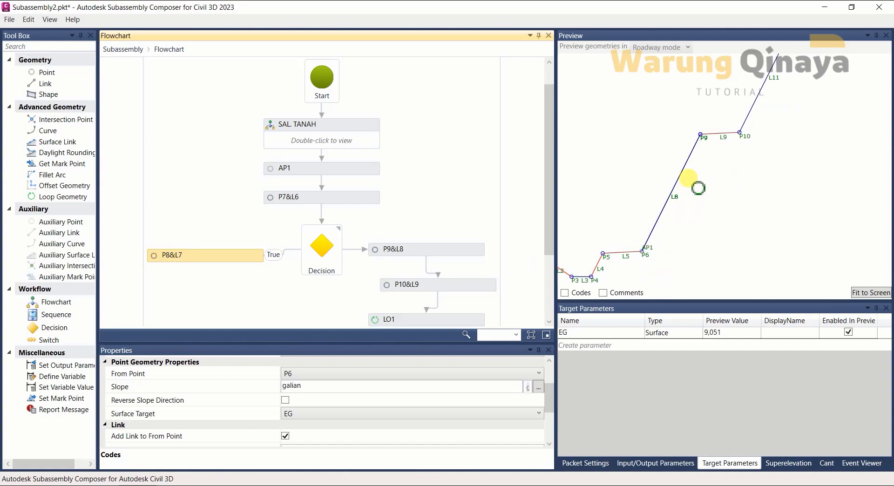
scroll(689, 231, "down", 1)
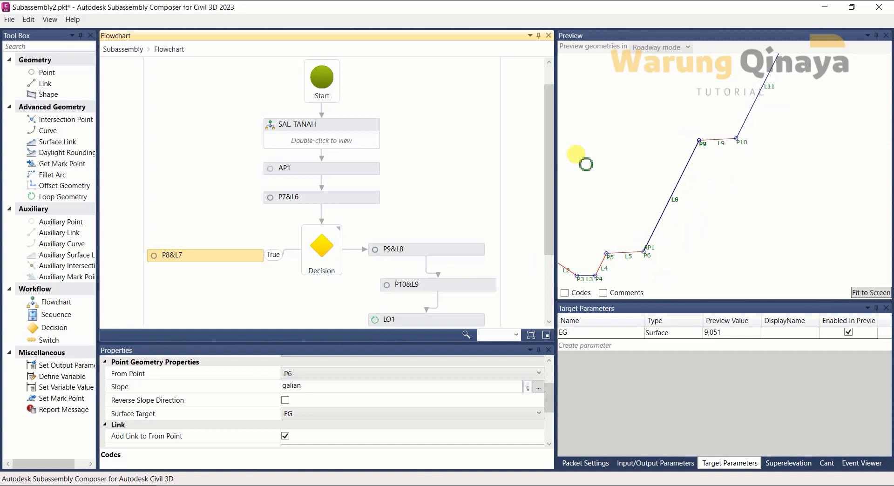
scroll(324, 392, "up", 2)
left_click(328, 386)
type("\"G")
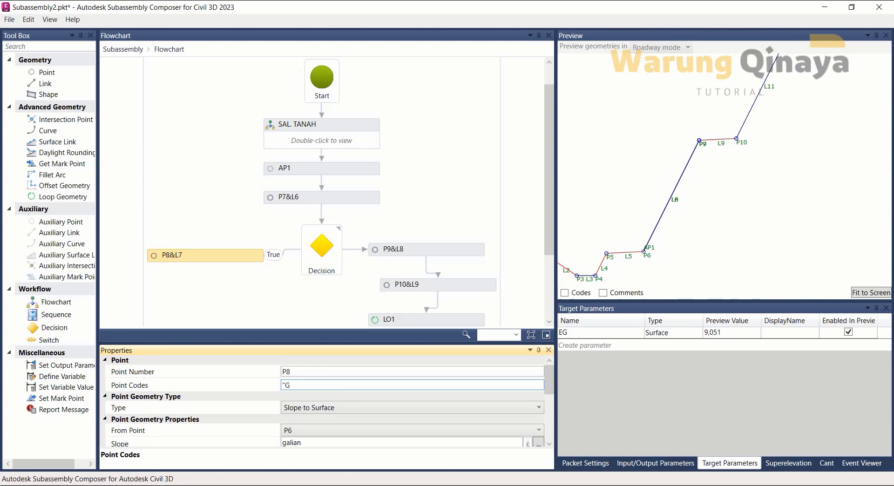
type("\"")
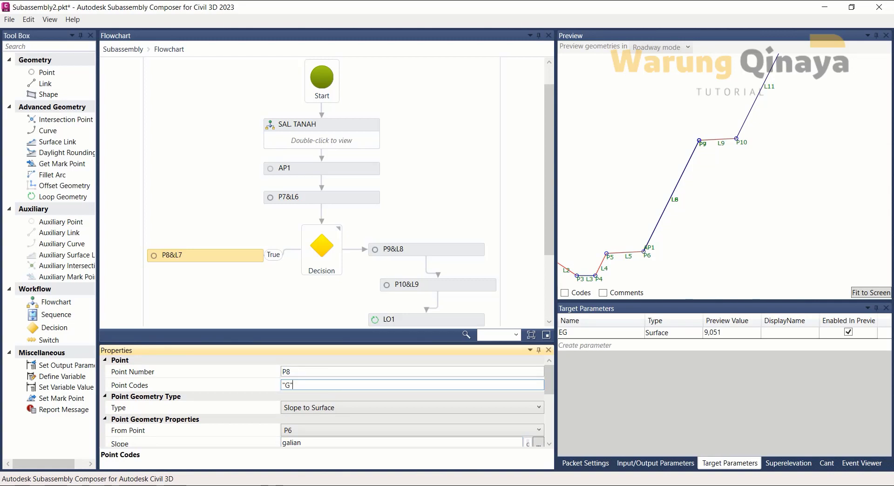
- Paste "datum","top" into link L7's codes, then select P9&L8
scroll(328, 417, "down", 3)
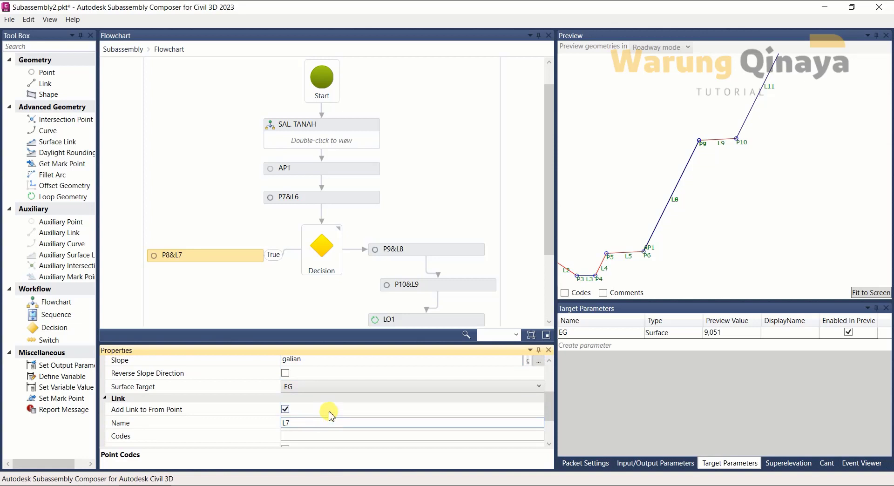
scroll(331, 415, "down", 1)
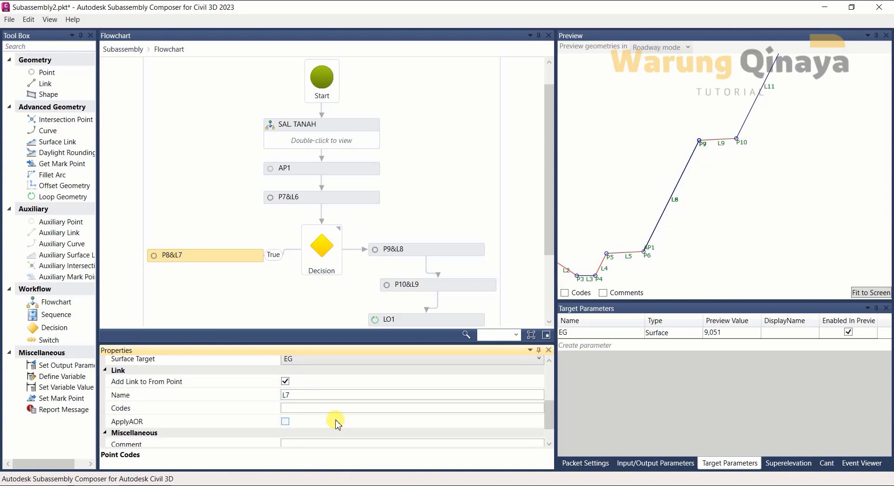
left_click(342, 408)
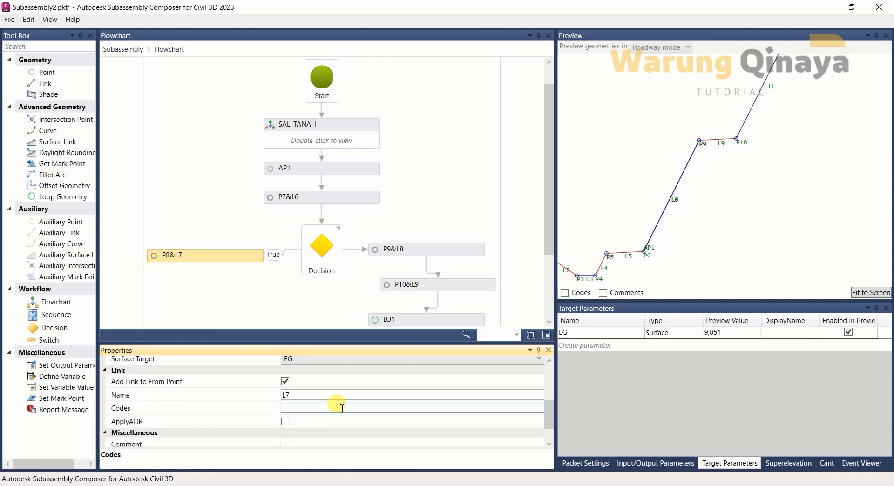
right_click(339, 409)
left_click(302, 442)
left_click(440, 253)
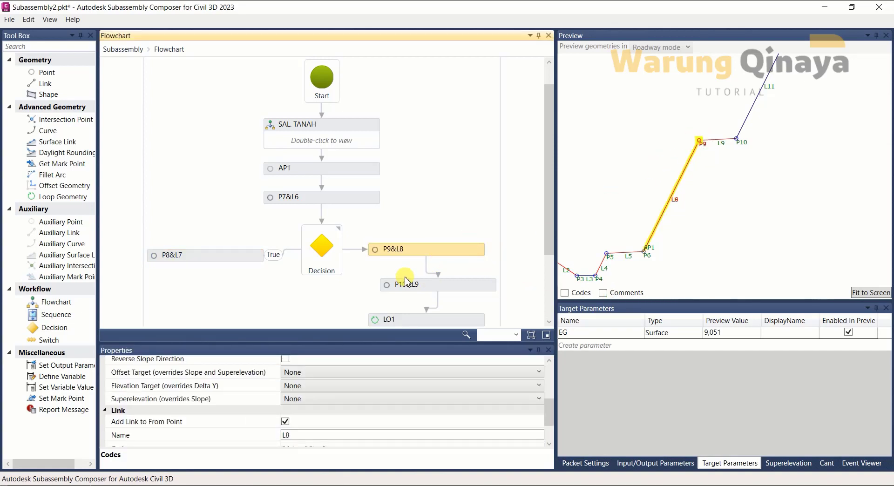
- Give point P9 the code "H" and check the codes on link L8
scroll(327, 402, "up", 5)
left_click(330, 382)
type("\"H")
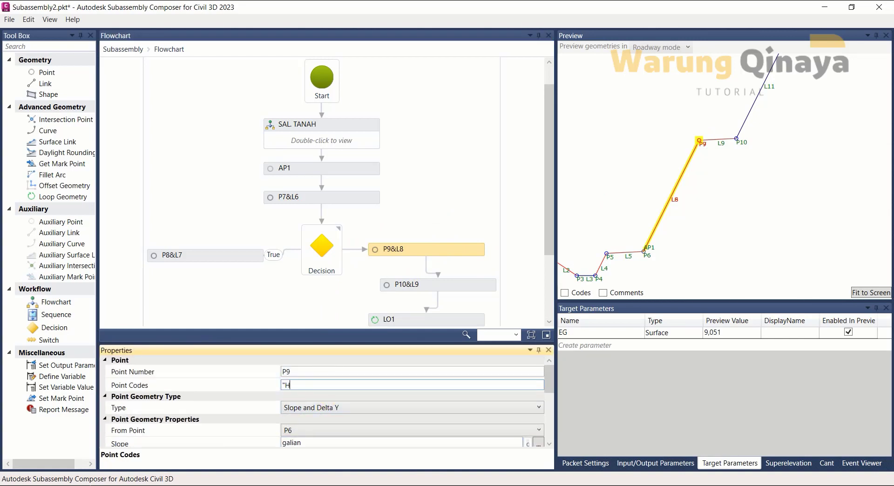
type("\"")
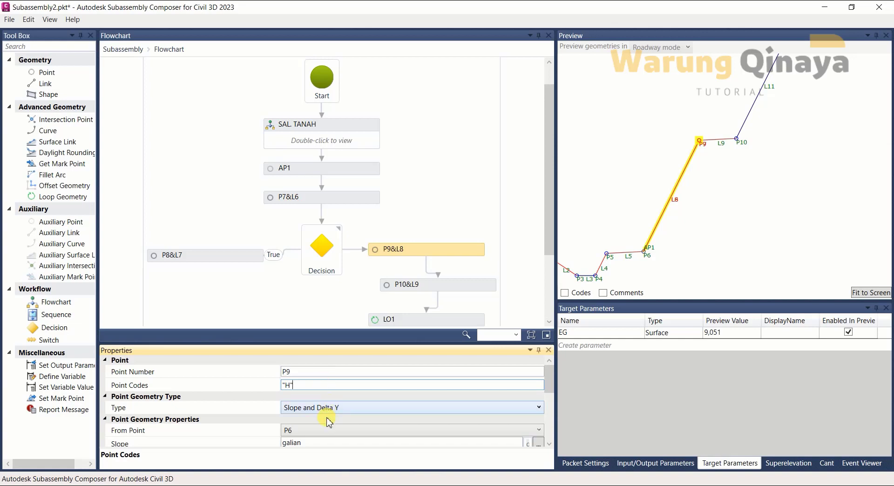
scroll(329, 422, "down", 3)
scroll(330, 419, "down", 4)
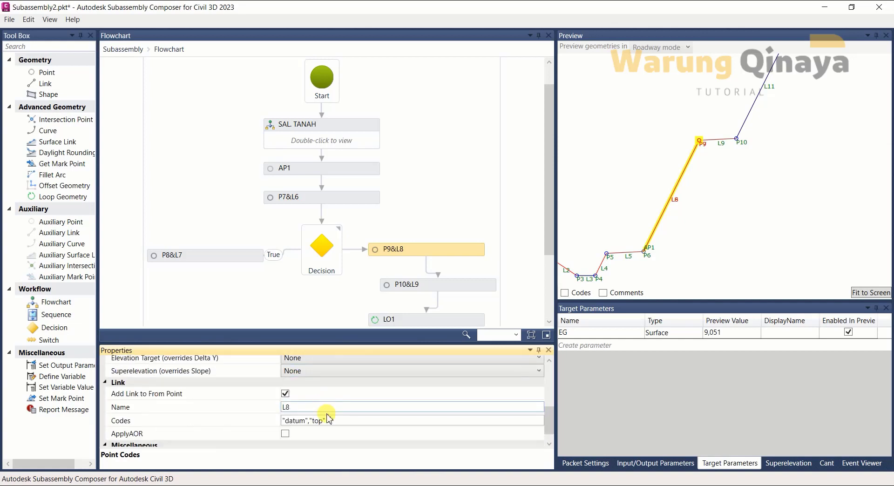
left_click(338, 421)
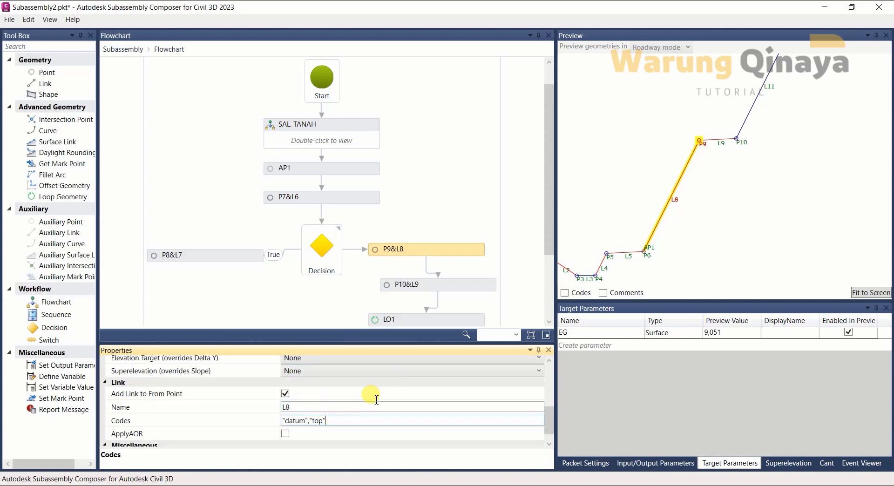
- Verify that links L6, L7 and L8 all carry the codes "datum","top"
scroll(345, 402, "up", 3)
scroll(309, 404, "up", 4)
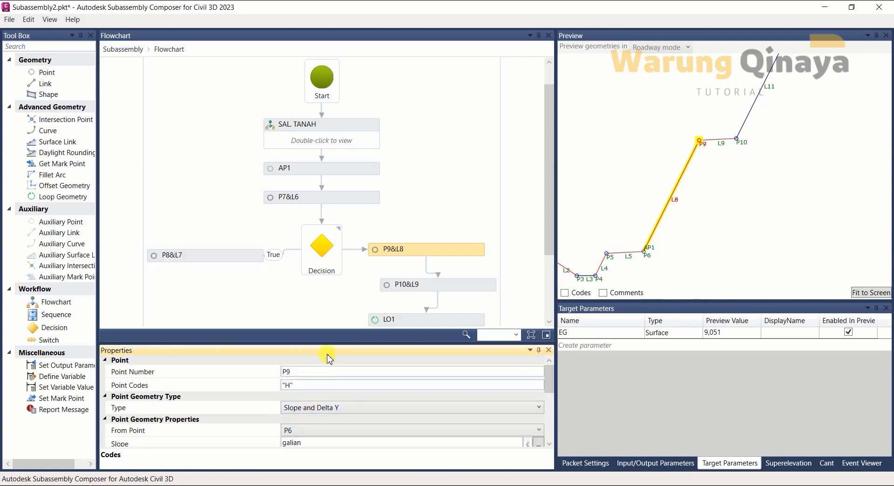
left_click(212, 259)
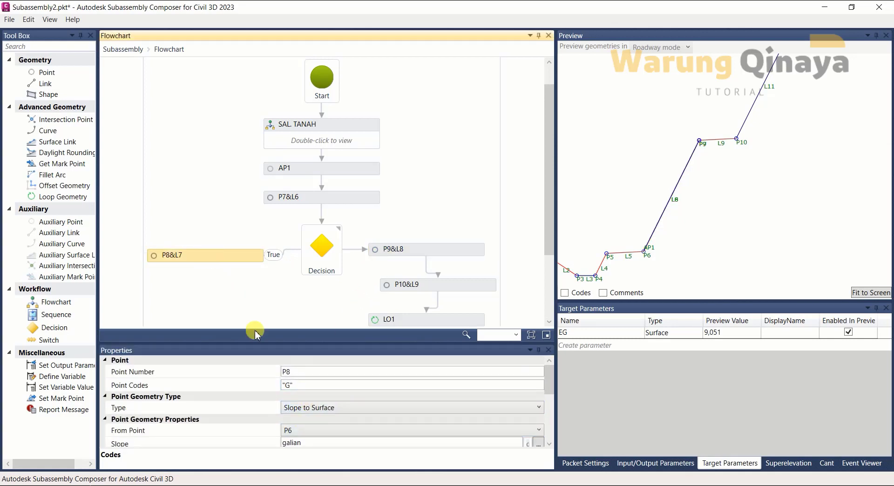
left_click(353, 204)
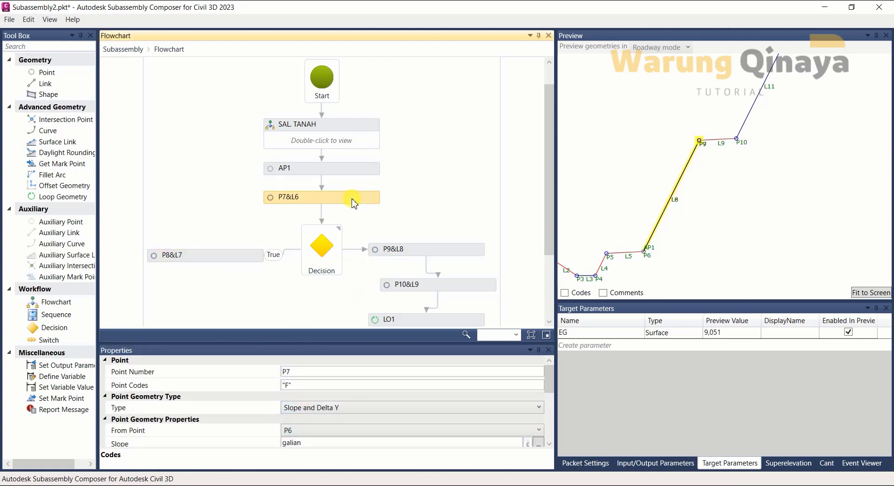
left_click(226, 256)
left_click(425, 253)
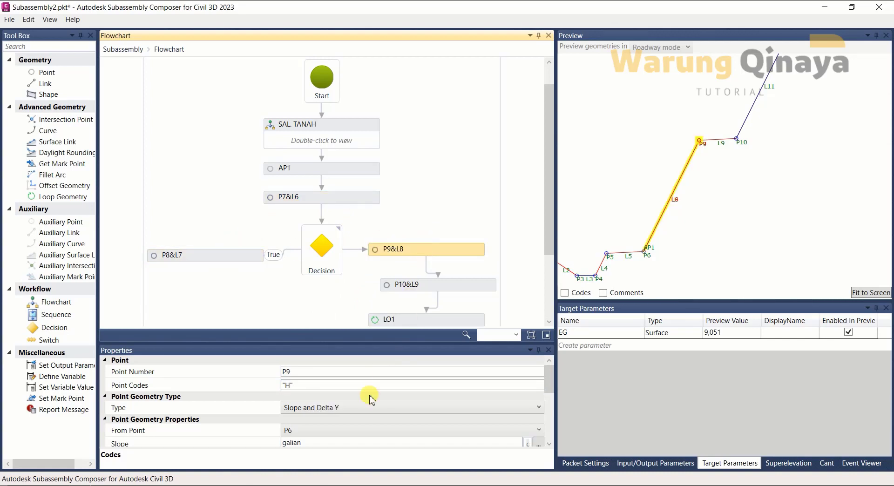
scroll(347, 417, "down", 3)
scroll(335, 422, "down", 3)
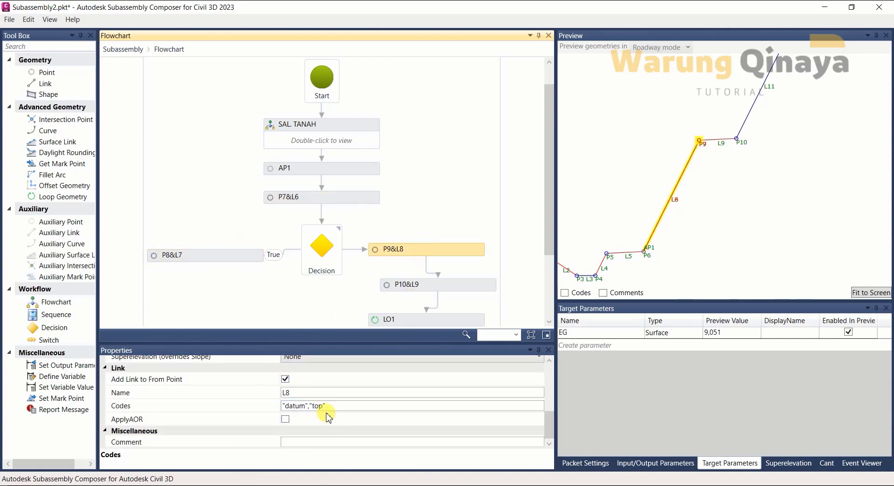
left_click(349, 197)
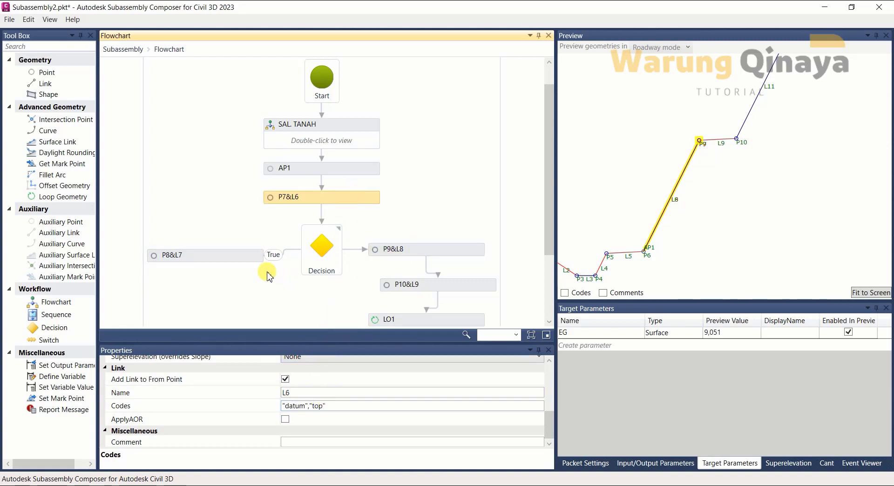
left_click(243, 256)
left_click(391, 250)
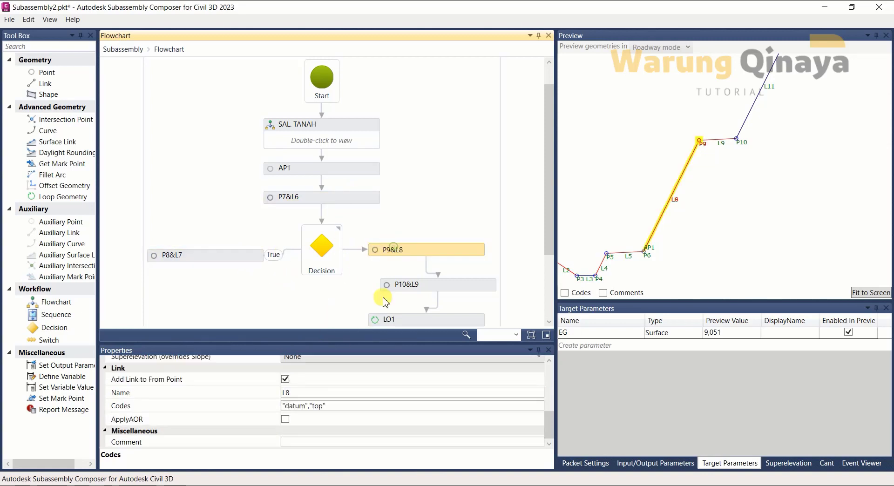
left_click(334, 406)
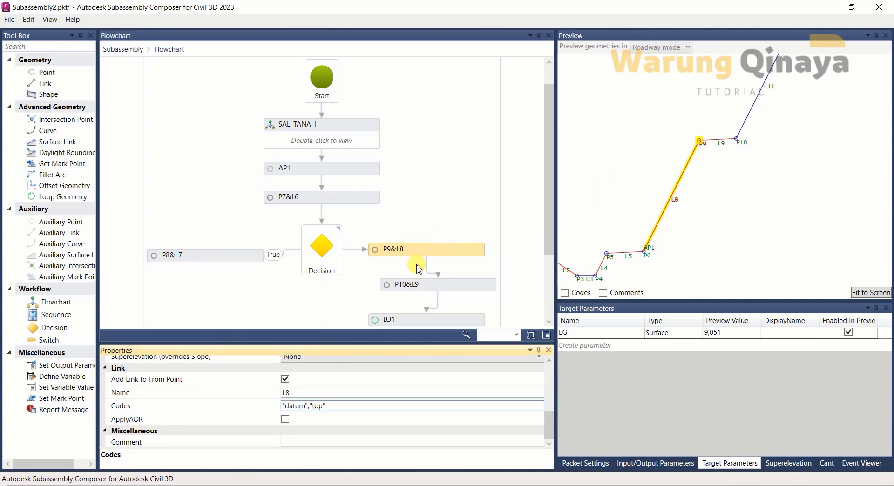
- Code point P10 as "I" and give its link L9 the code "bench"
left_click(421, 285)
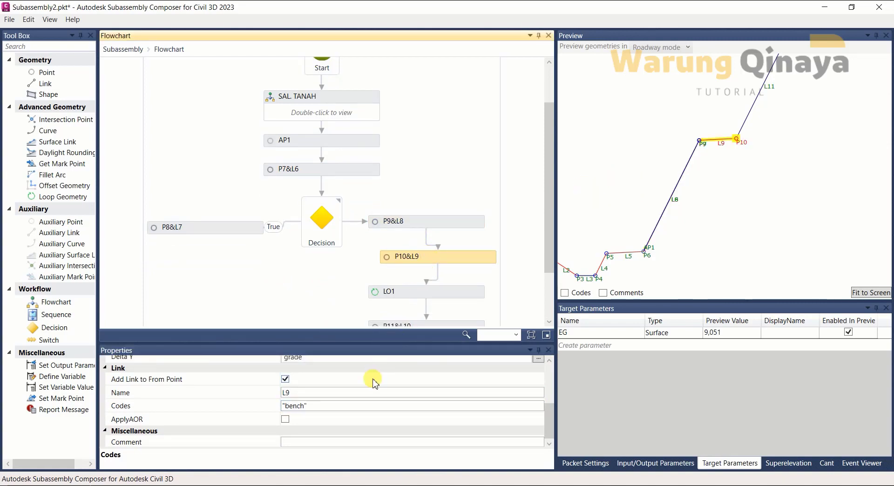
left_click(335, 406)
scroll(335, 408, "up", 5)
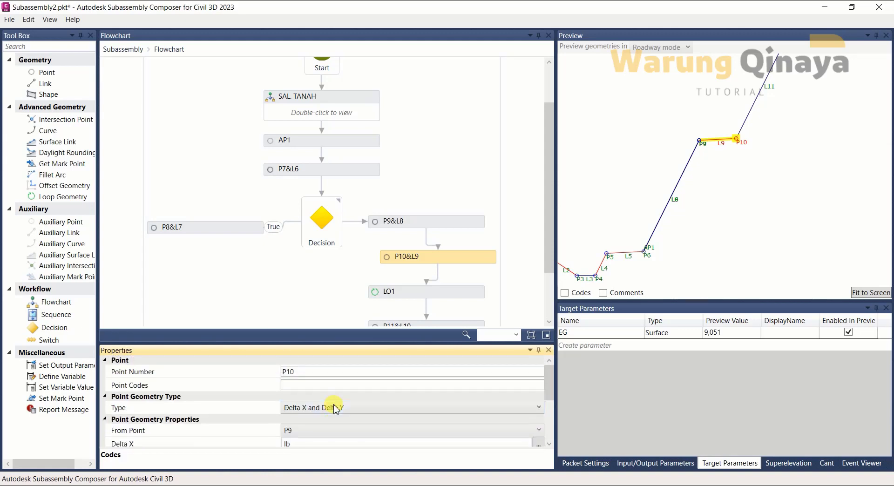
left_click(335, 384)
type("\"\"")
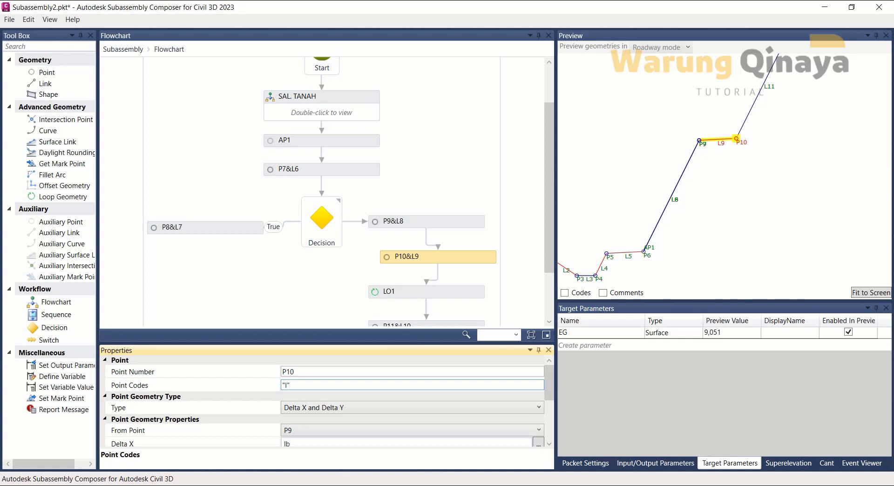
scroll(326, 403, "down", 5)
scroll(317, 415, "down", 1)
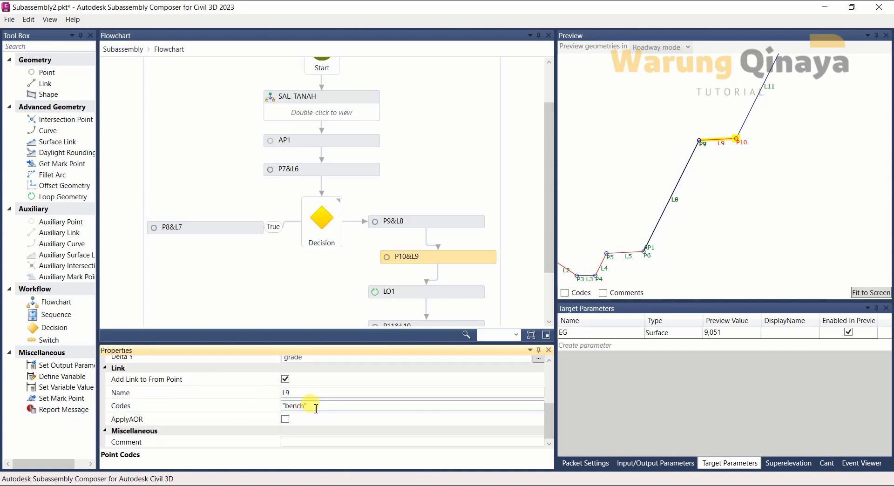
left_click(315, 407)
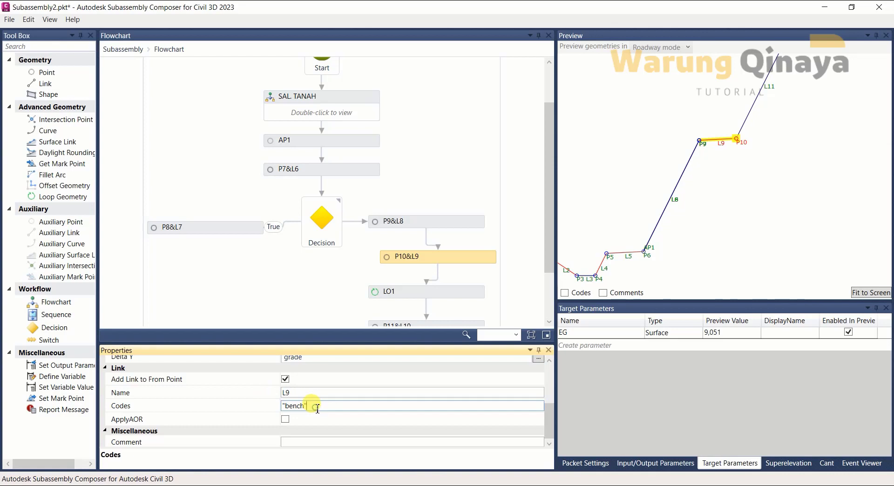
left_click(403, 293)
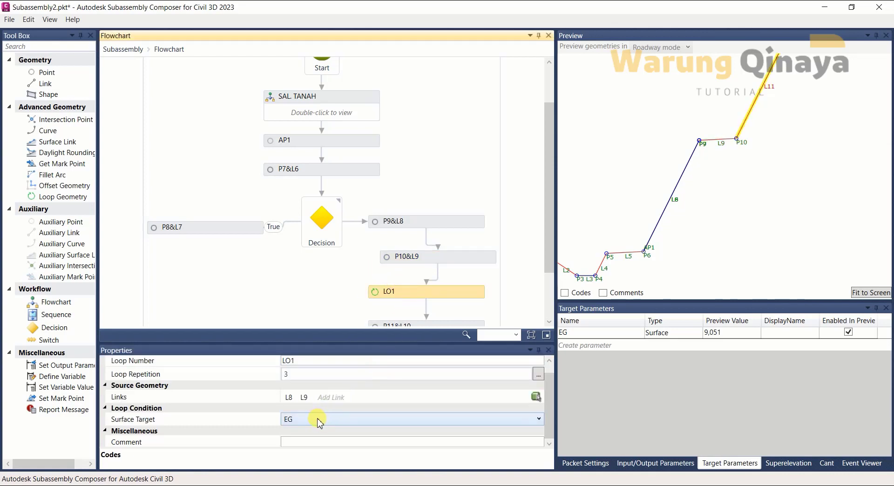
- Inspect the LO1 loop settings, including its repetition count
left_click(287, 442)
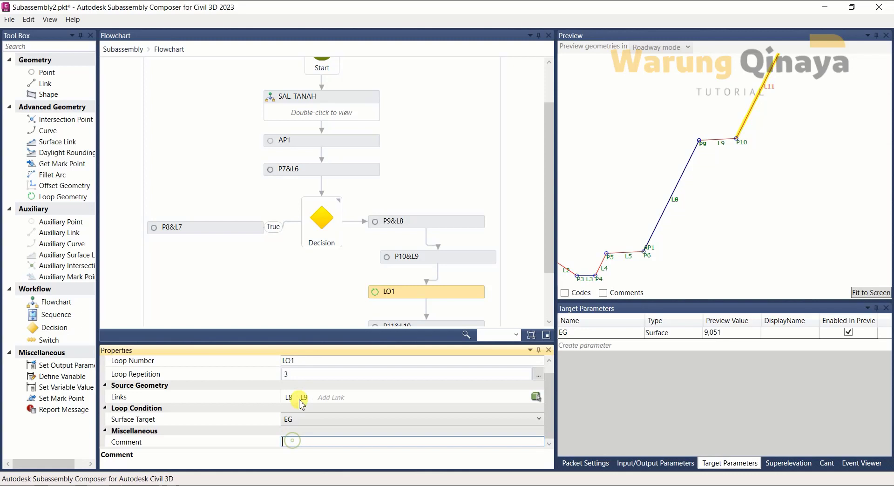
left_click(311, 376)
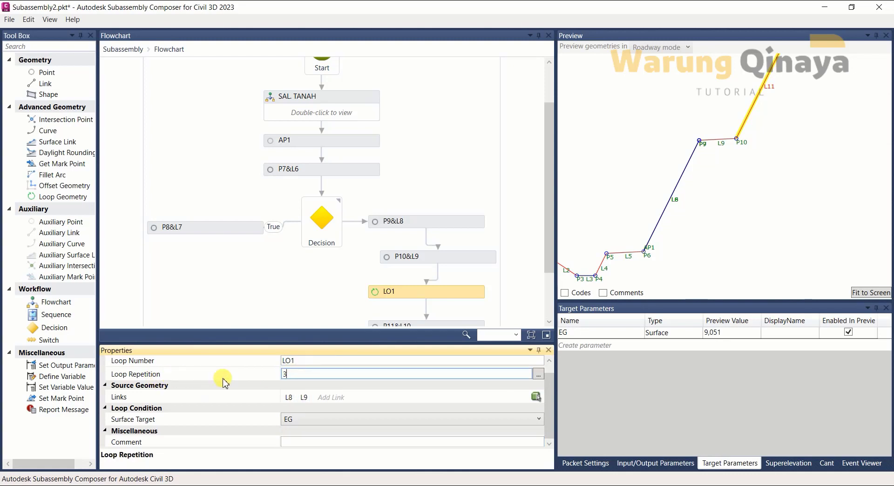
scroll(223, 379, "up", 1)
scroll(262, 393, "down", 1)
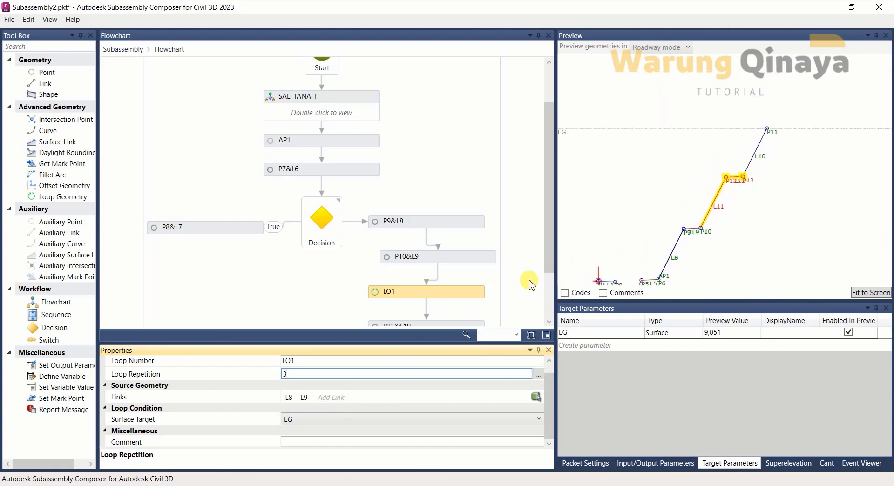
scroll(382, 313, "down", 3)
- Give point P11 the code "J" and link L10 the codes "datum","top"
left_click(417, 260)
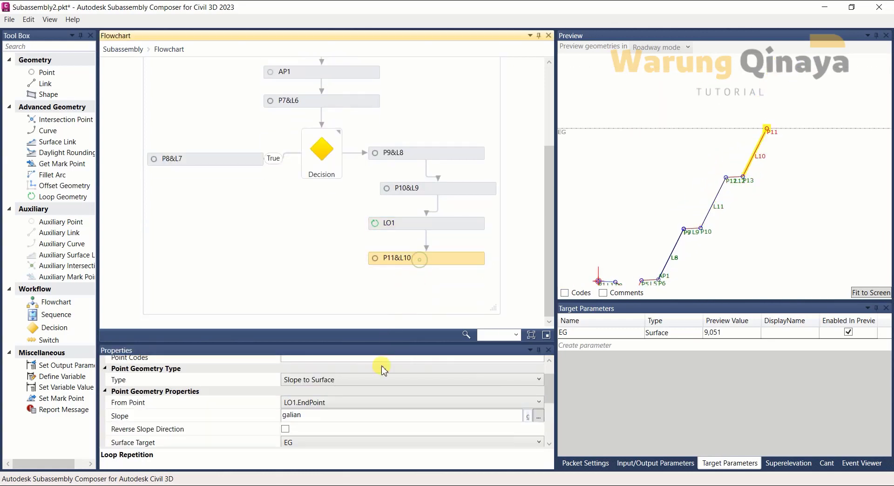
scroll(368, 406, "up", 2)
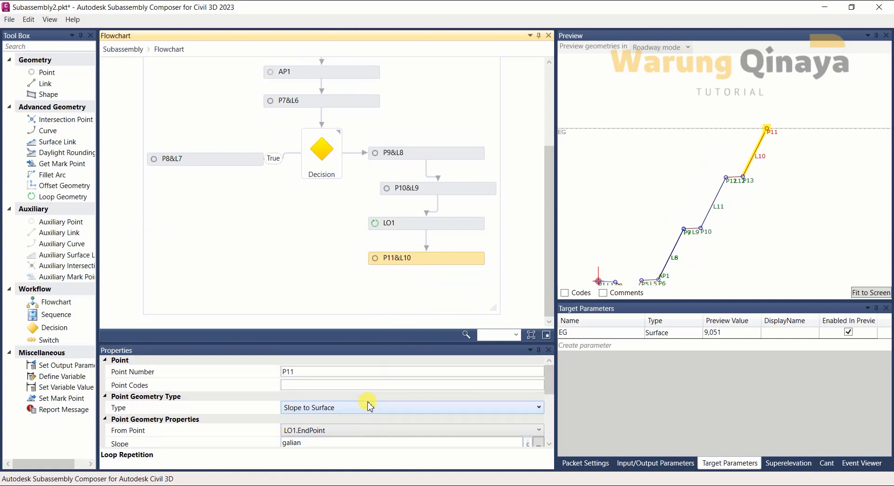
left_click(337, 386)
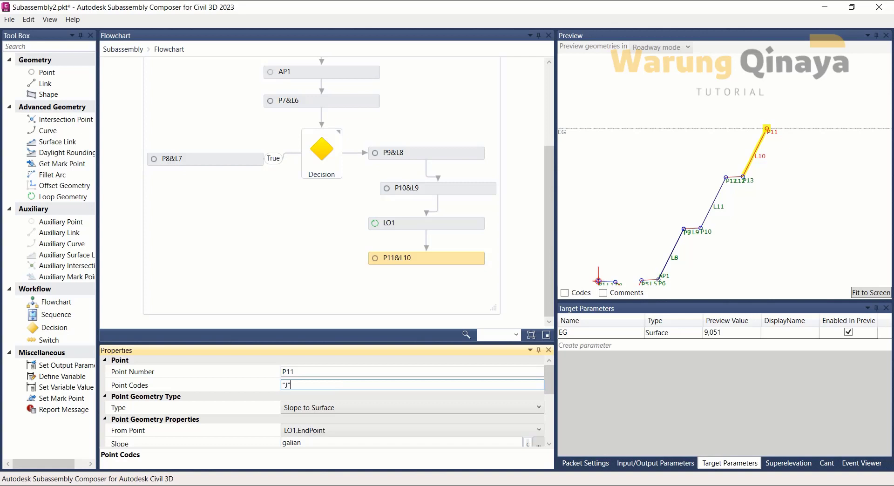
scroll(328, 404, "down", 2)
scroll(328, 406, "down", 3)
scroll(328, 409, "down", 3)
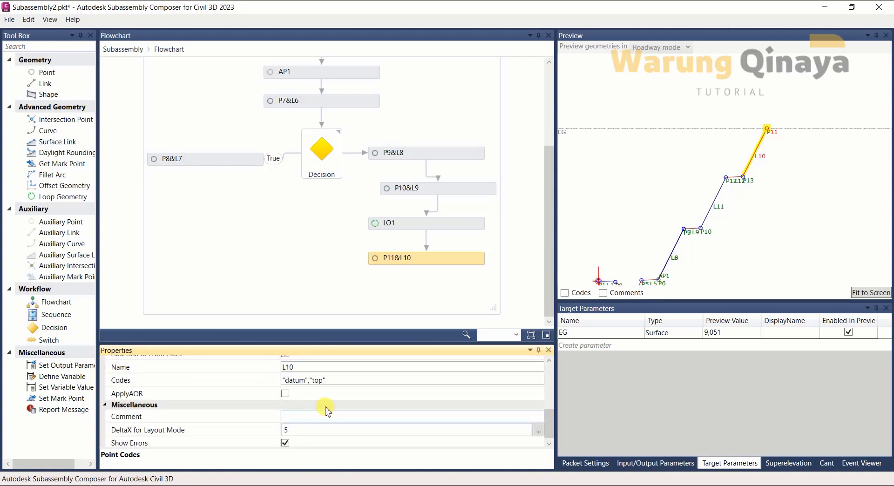
left_click(333, 380)
left_click(297, 381)
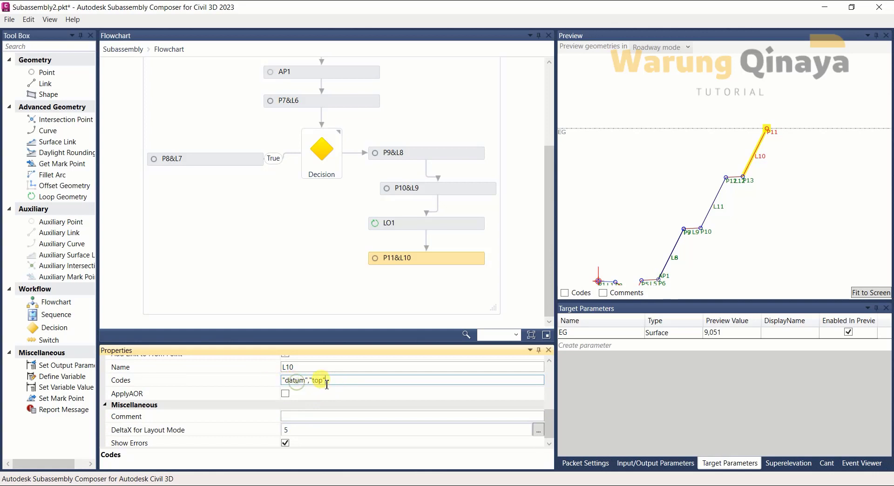
left_click_drag(335, 380, 283, 381)
scroll(336, 405, "up", 5)
left_click(410, 228)
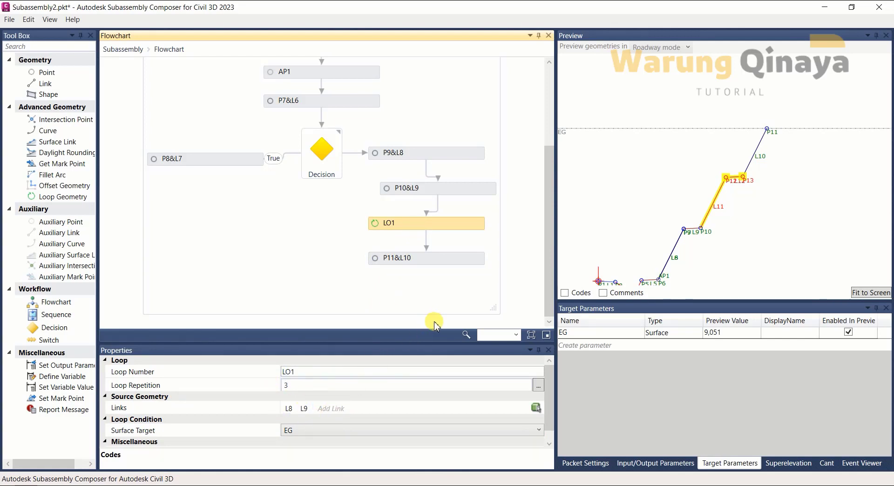
- Compare the codes of P9&L8 ("H") and P10&L9 ("I"), then fit the subassembly in the preview
left_click(454, 191)
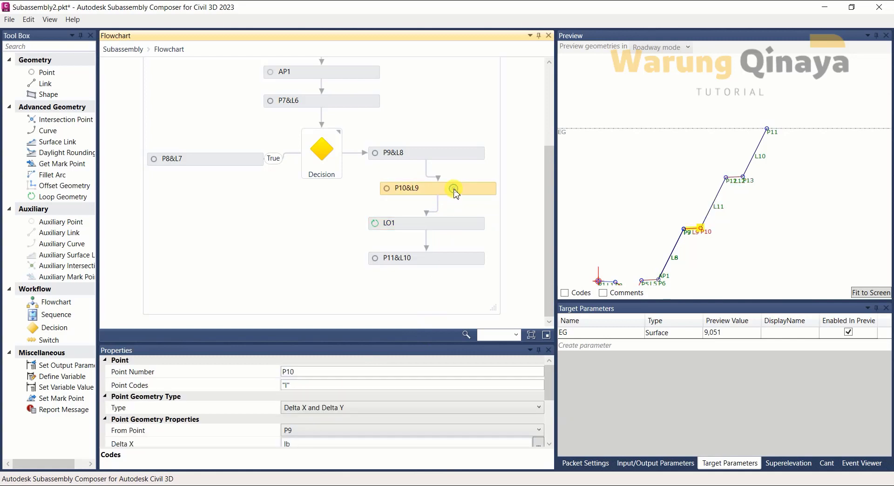
left_click(448, 158)
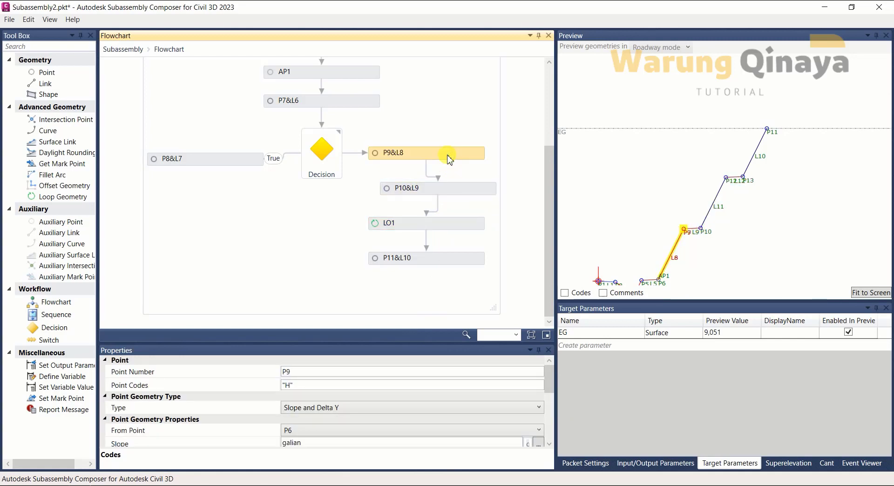
left_click(448, 192)
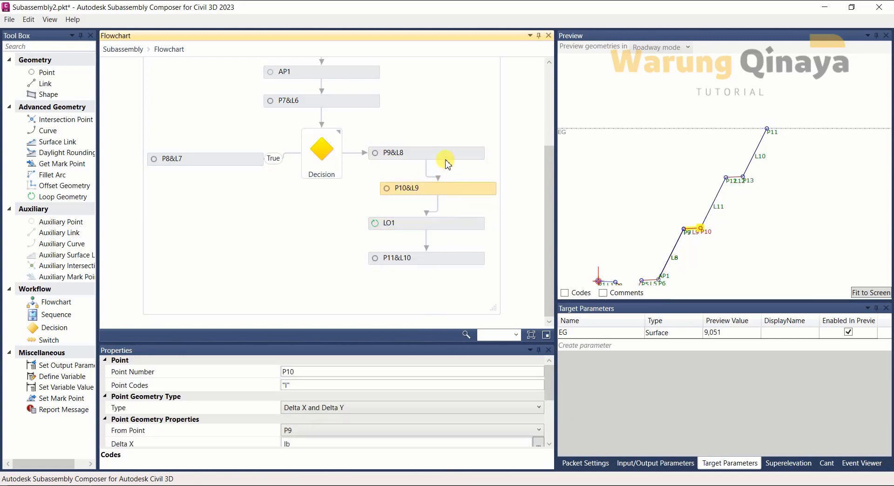
left_click(449, 158)
left_click(450, 195)
left_click(443, 159)
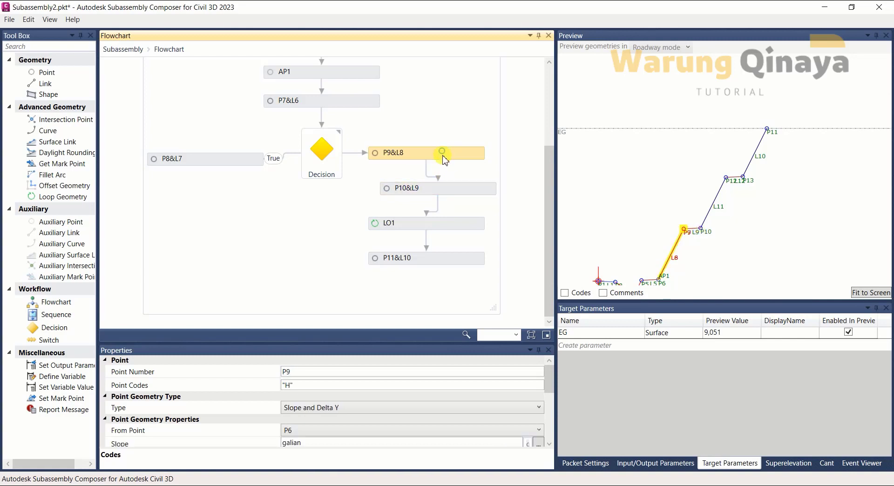
left_click(442, 187)
left_click(443, 158)
left_click(442, 189)
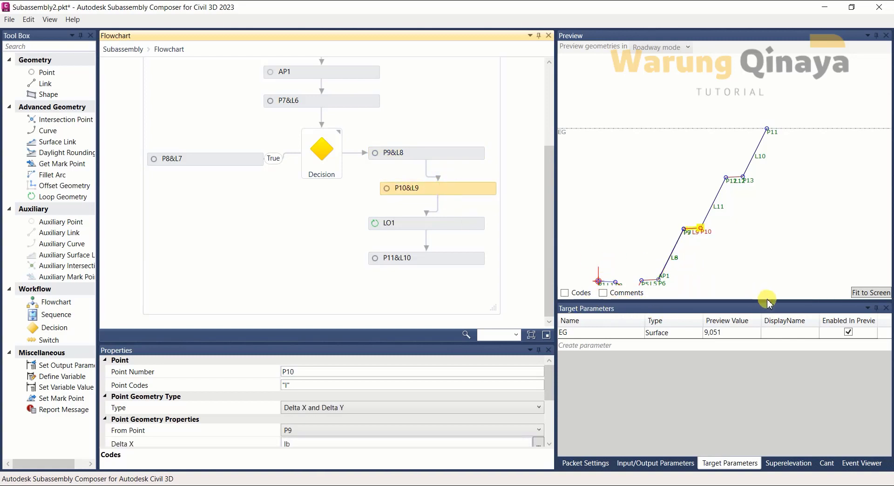
left_click(869, 293)
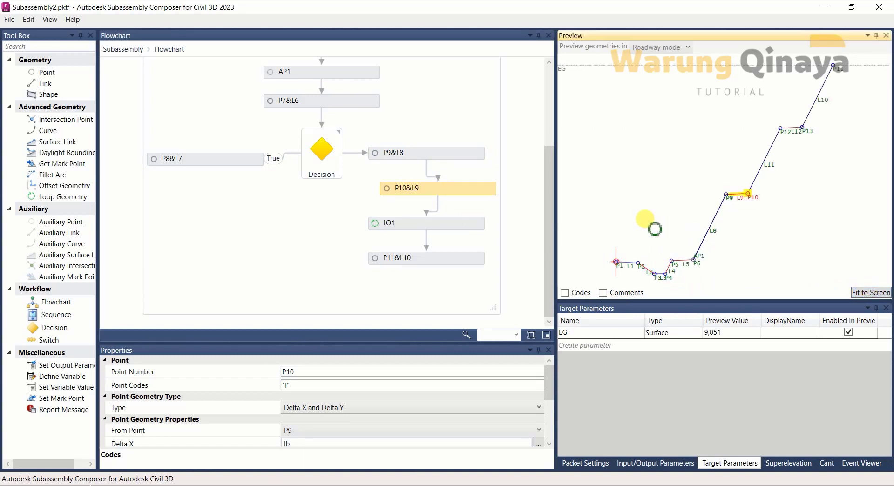
- Turn on the preview's Codes labels, from P1 [etw] and L1 [bahu] up to P11 [J], and fit the view
left_click(565, 293)
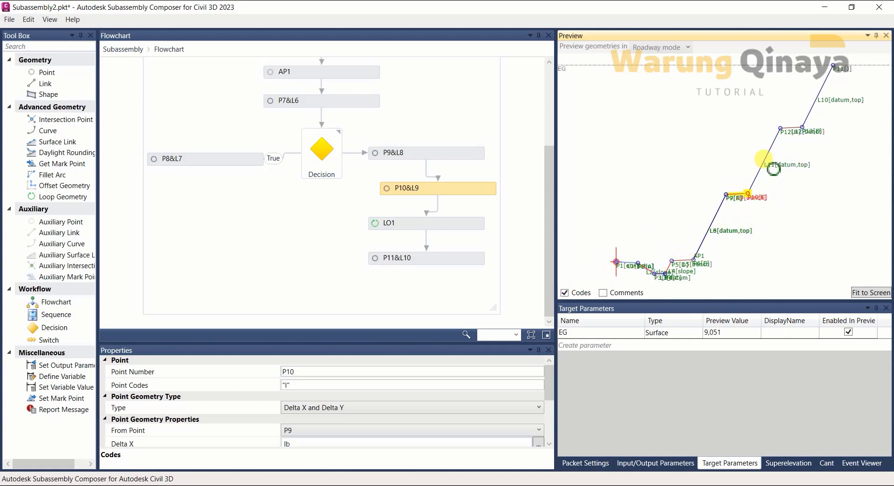
scroll(717, 243, "up", 1)
scroll(689, 261, "up", 1)
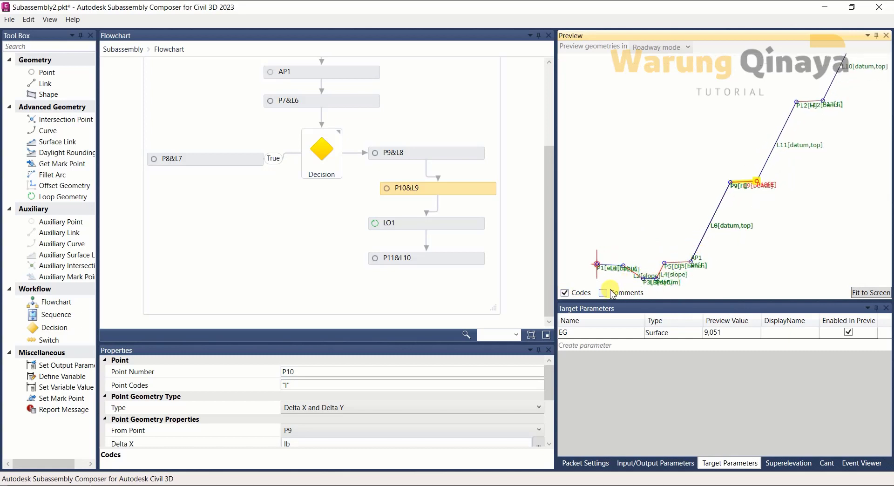
scroll(731, 249, "up", 2)
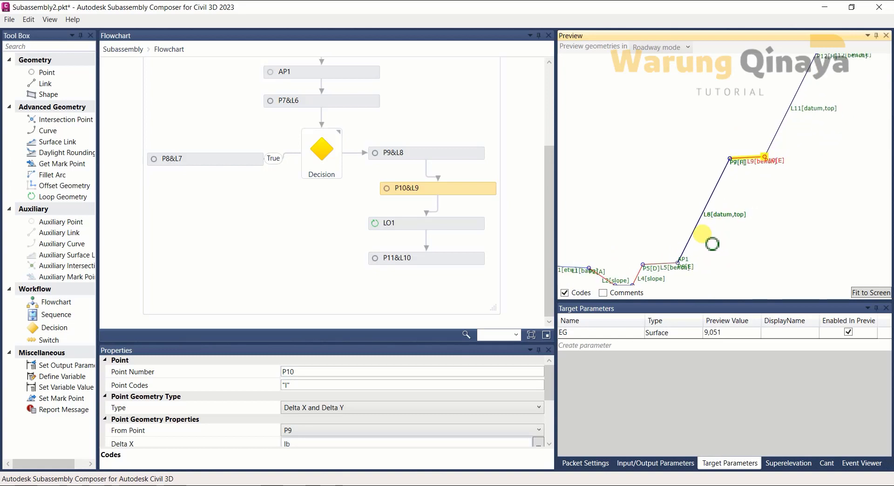
scroll(712, 243, "down", 1)
scroll(768, 168, "down", 1)
scroll(834, 200, "down", 1)
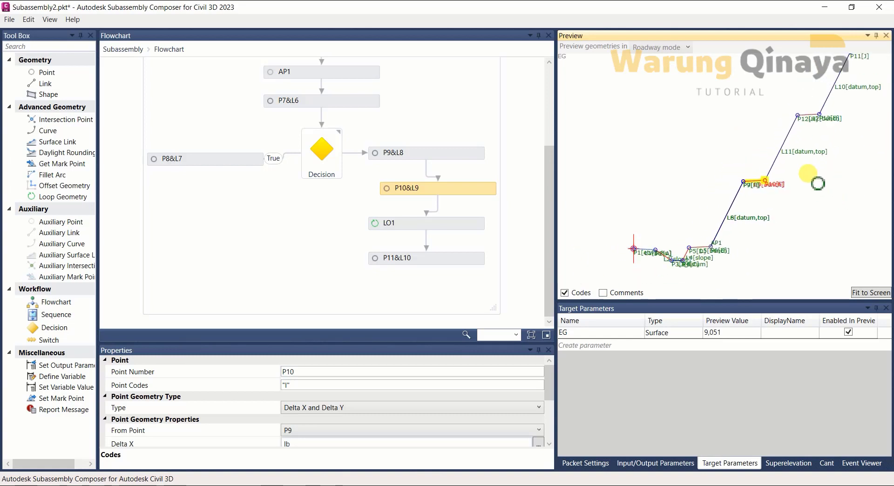
scroll(624, 260, "up", 1)
scroll(615, 270, "up", 2)
scroll(619, 250, "up", 2)
scroll(694, 257, "up", 2)
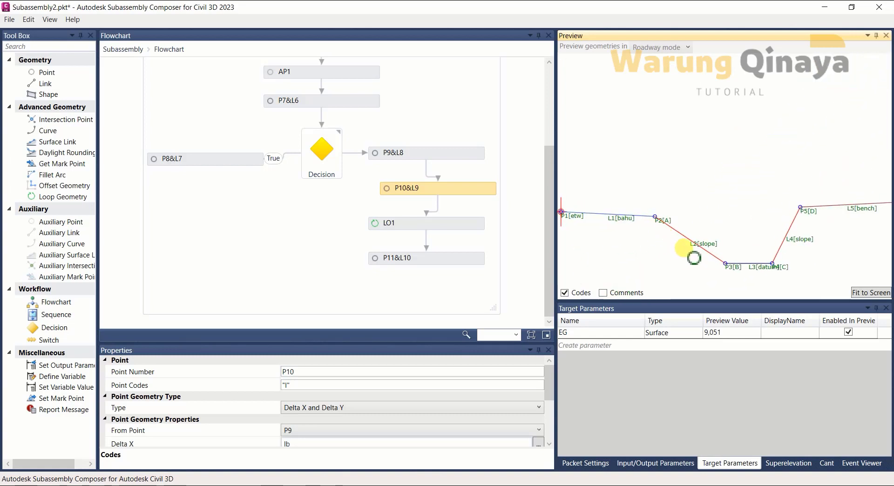
scroll(611, 215, "up", 1)
scroll(625, 225, "down", 1)
scroll(764, 263, "up", 1)
scroll(758, 260, "up", 1)
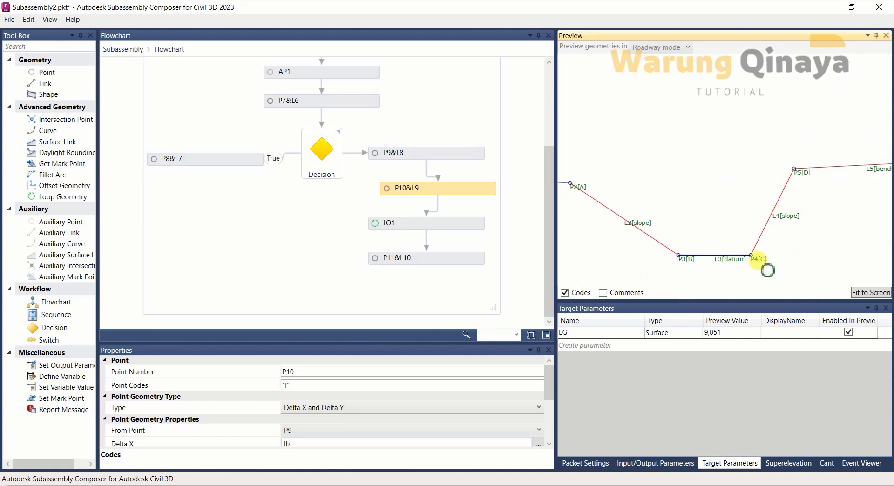
scroll(746, 238, "down", 1)
scroll(831, 225, "down", 1)
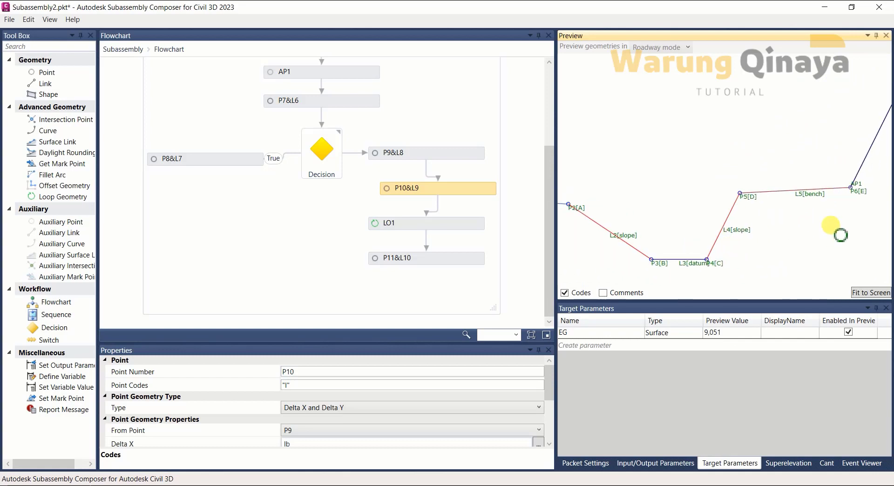
scroll(810, 228, "down", 1)
scroll(764, 252, "down", 2)
scroll(681, 270, "down", 3)
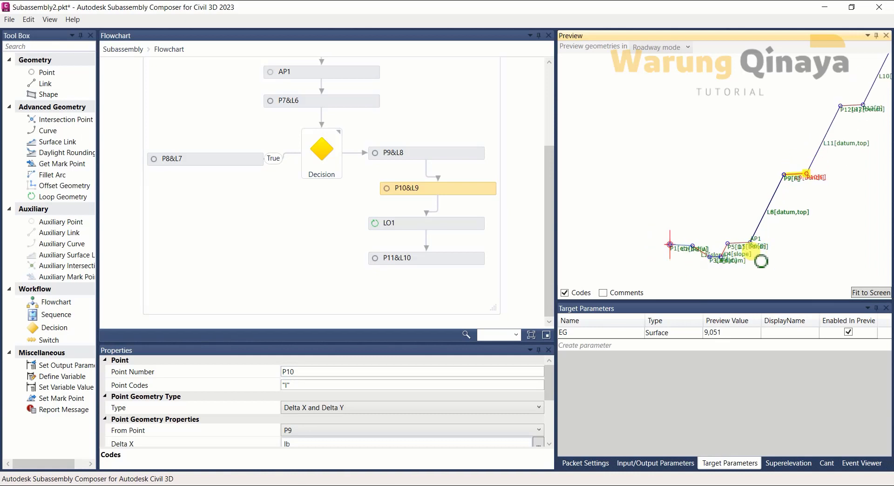
left_click(858, 295)
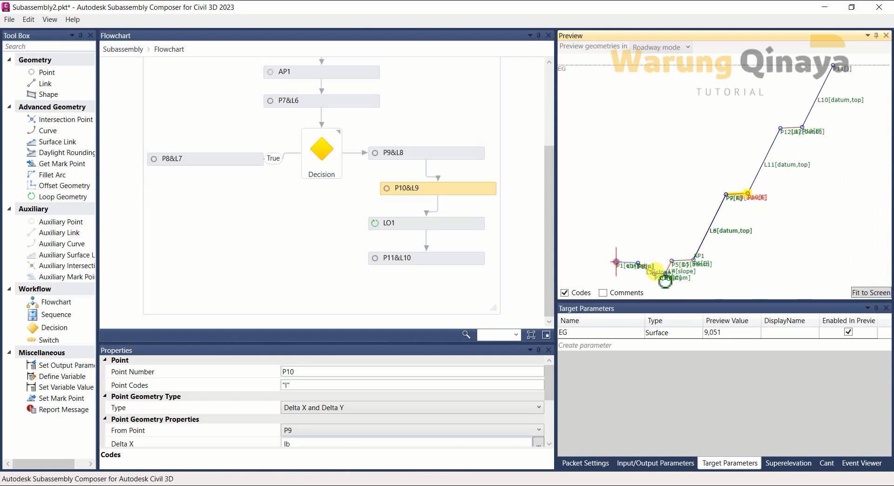